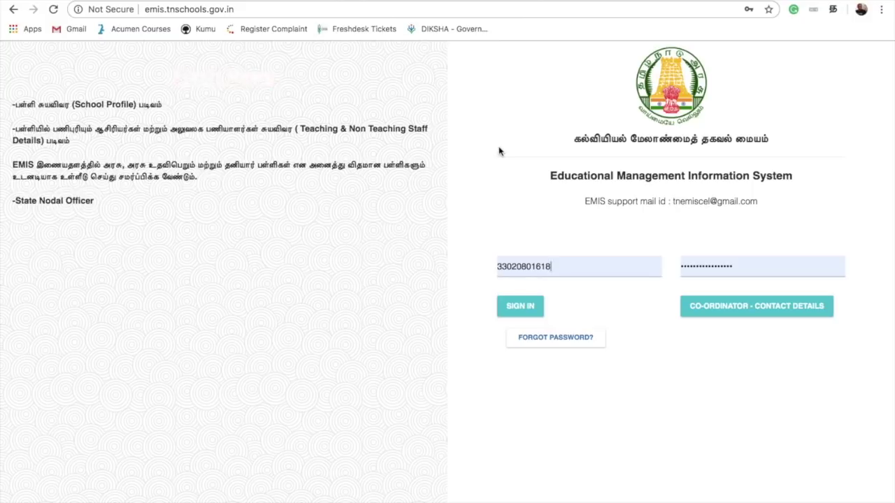
Step: Sign in to the school account with the prefilled credentials and open the Transfer Student page
left_click(528, 309)
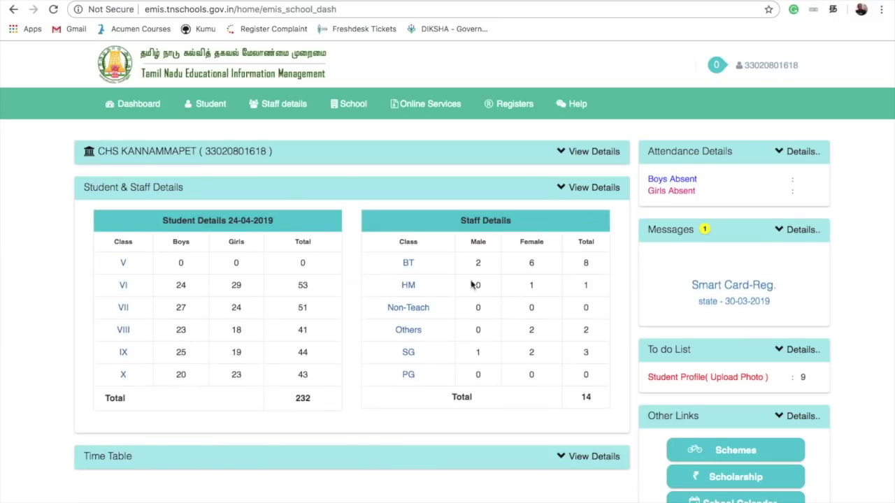
left_click(211, 104)
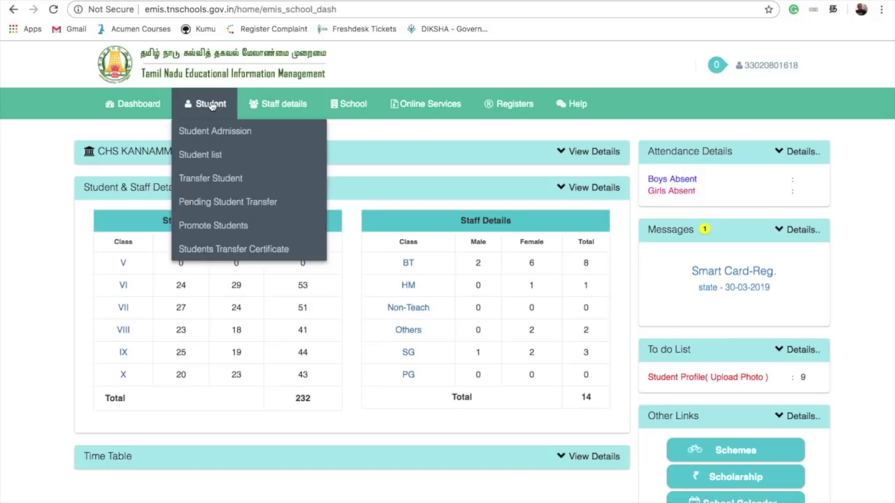
left_click(241, 179)
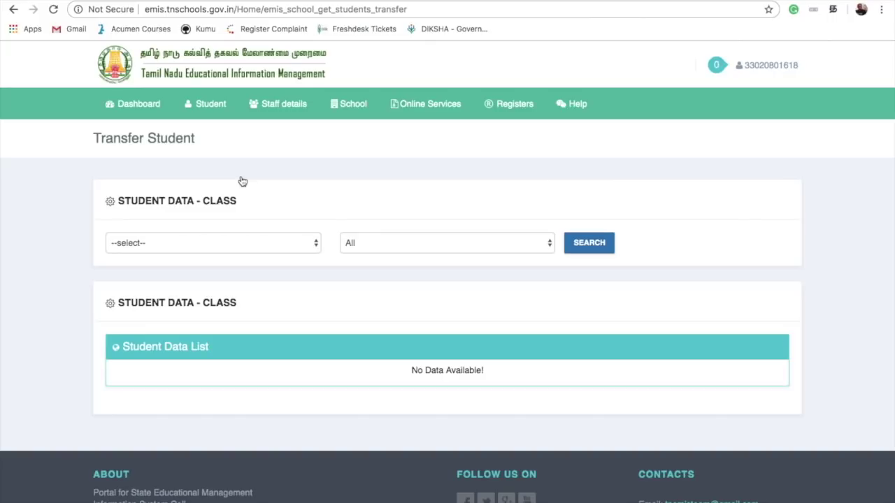
Step: List the students of class VII-7, section A for transfer
left_click(231, 249)
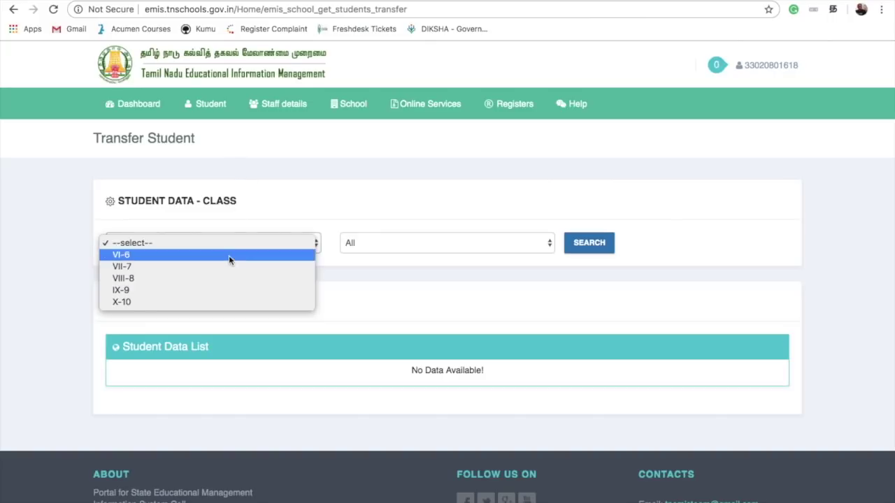
left_click(229, 266)
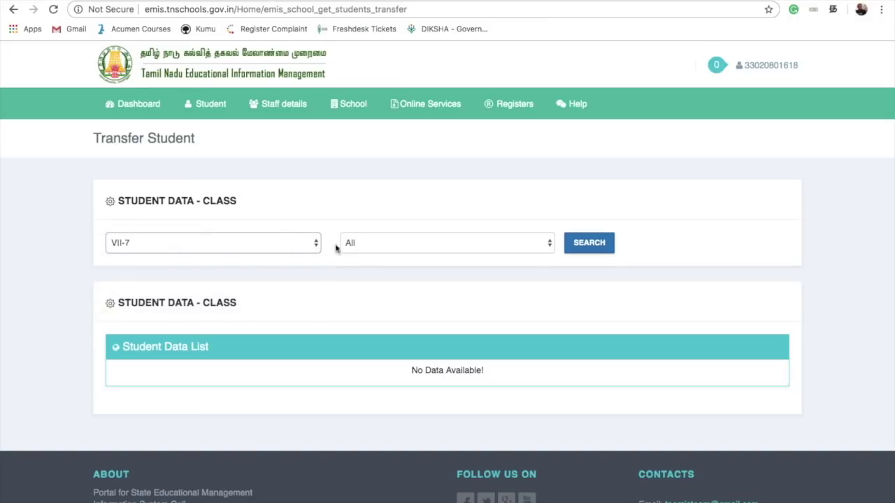
left_click(359, 245)
left_click(362, 255)
left_click(594, 244)
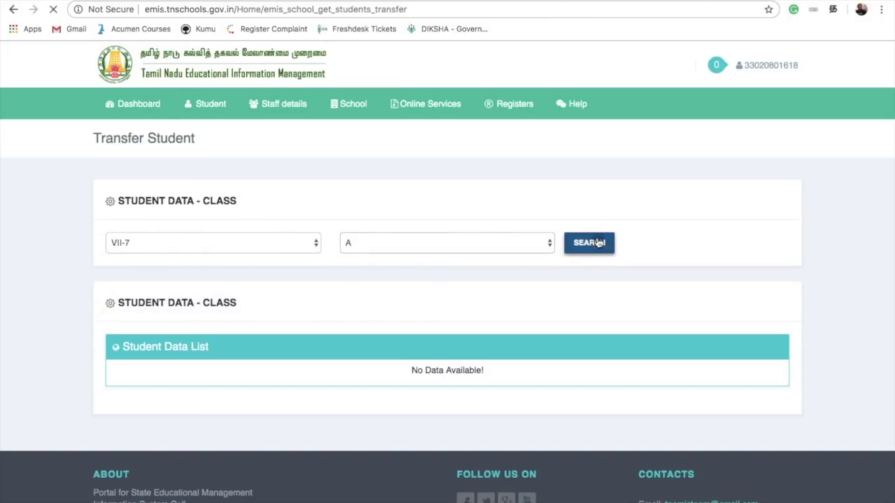
scroll(480, 318, "down", 2)
scroll(480, 318, "down", 1)
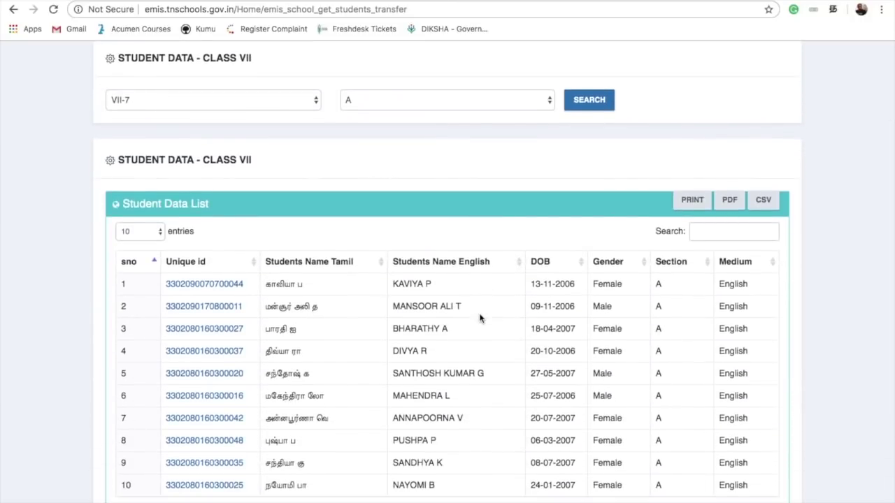
scroll(479, 318, "down", 1)
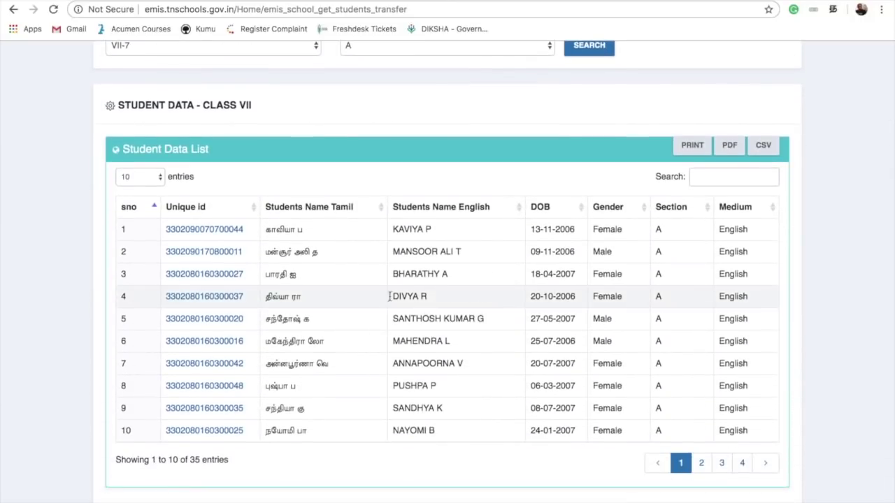
Step: Open the first listed student's transfer form, choose Duplicate EMIS Entry as the reason, and close it without saving
left_click(239, 231)
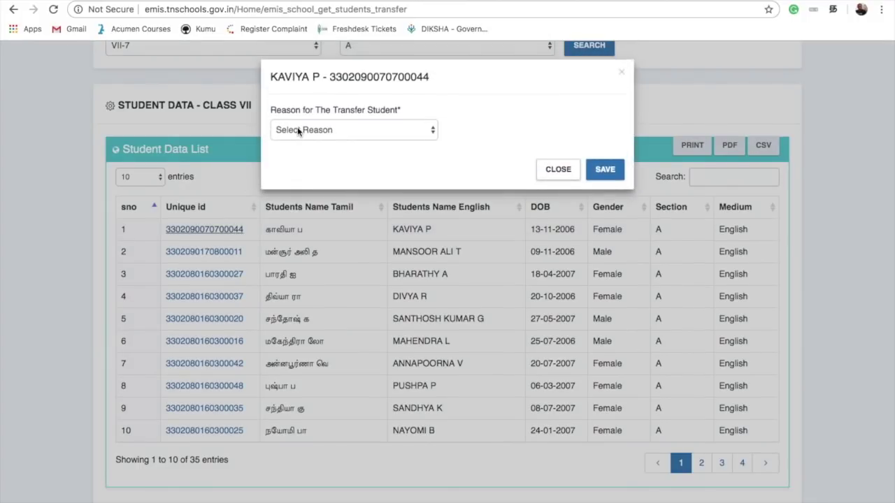
left_click(358, 133)
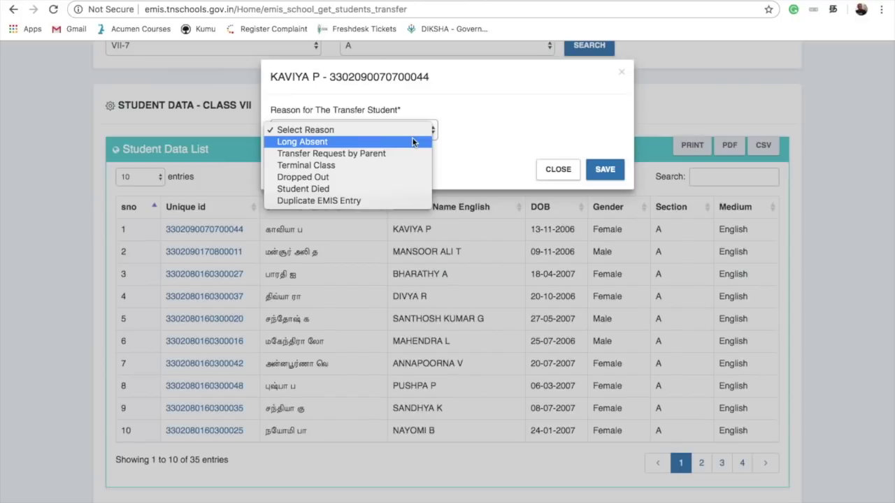
left_click(410, 198)
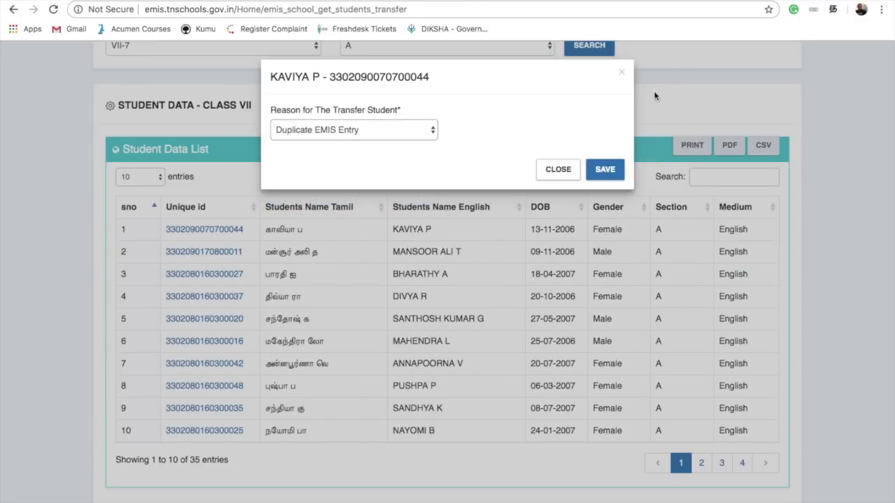
left_click(565, 170)
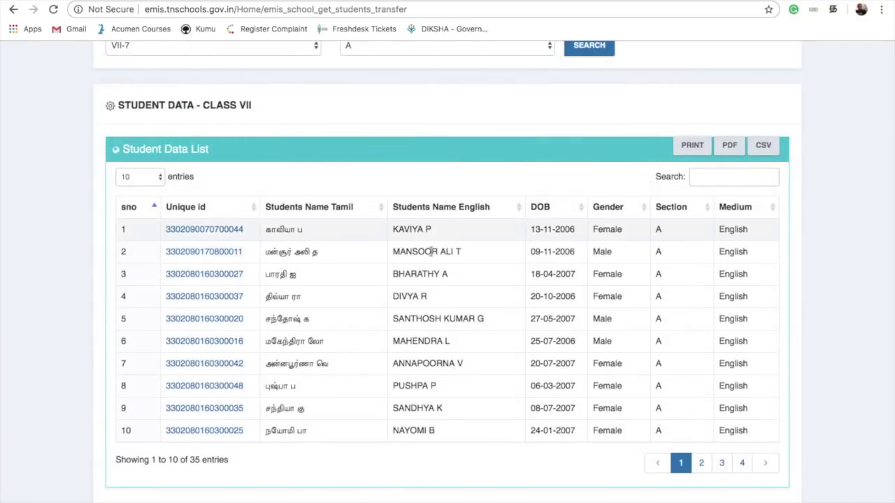
Step: Open the Students Transfer Certificate page
scroll(396, 213, "up", 5)
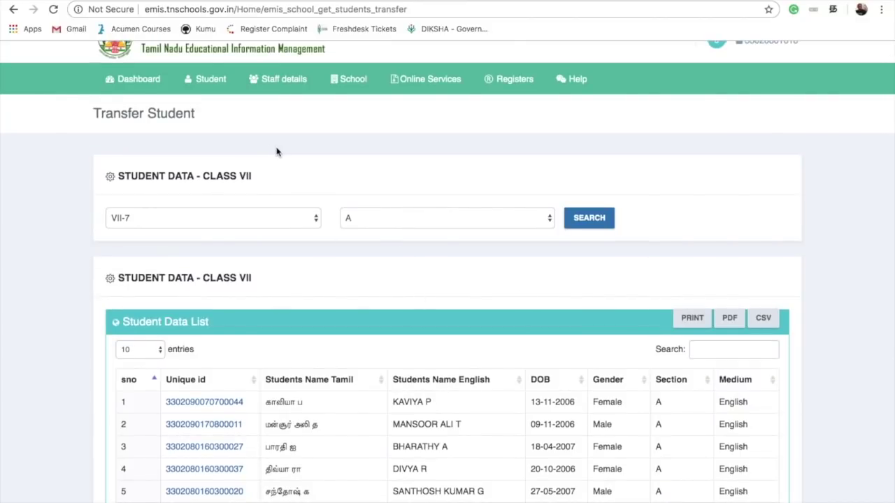
left_click(216, 82)
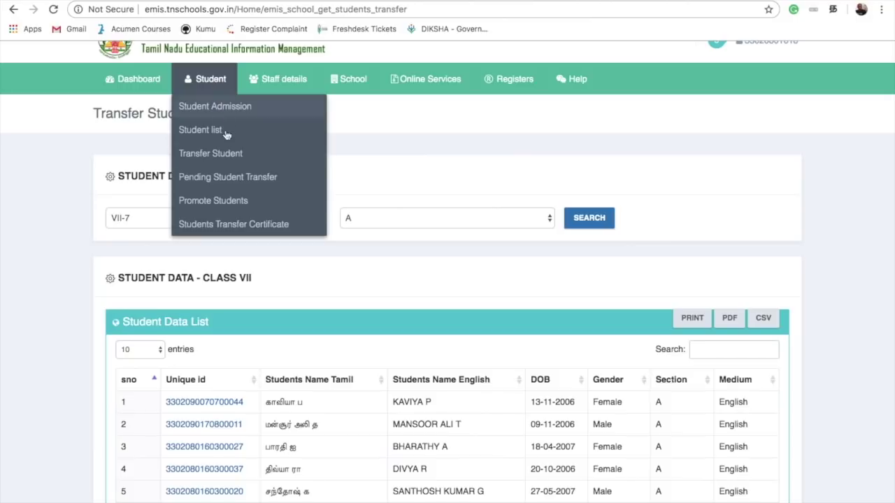
left_click(310, 226)
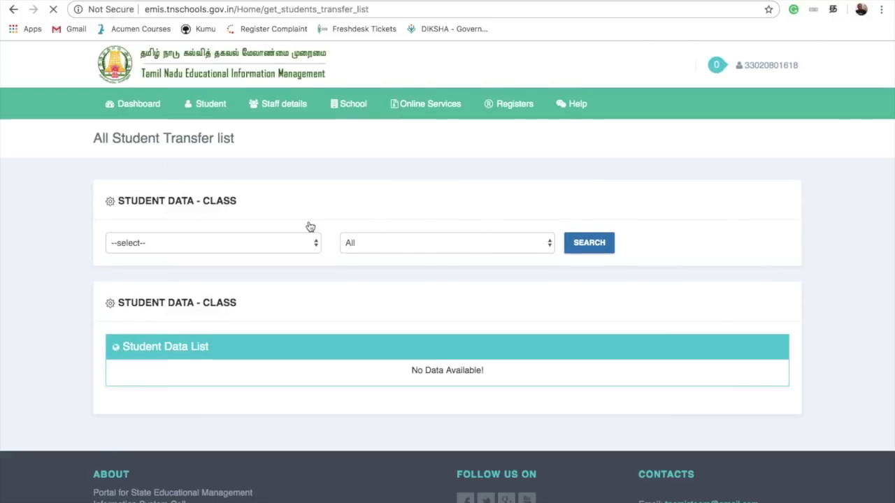
Step: Search the student transfer list for class VI-6, section A
left_click(273, 251)
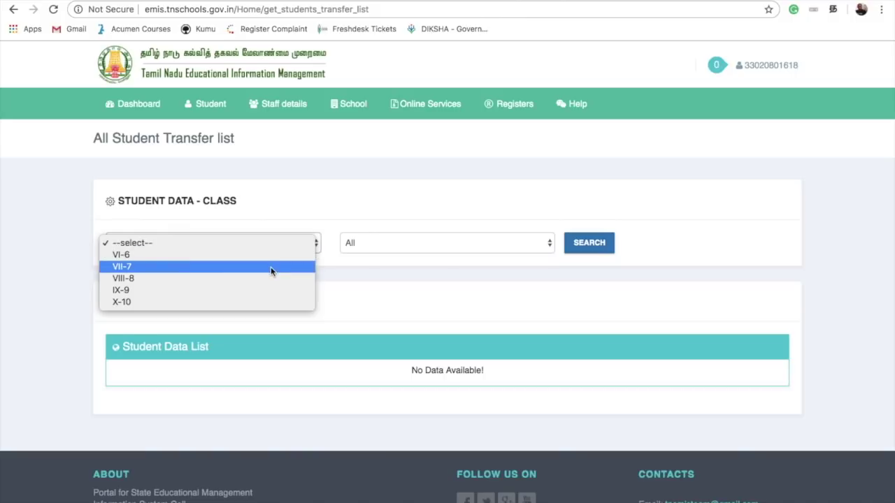
left_click(270, 256)
left_click(388, 243)
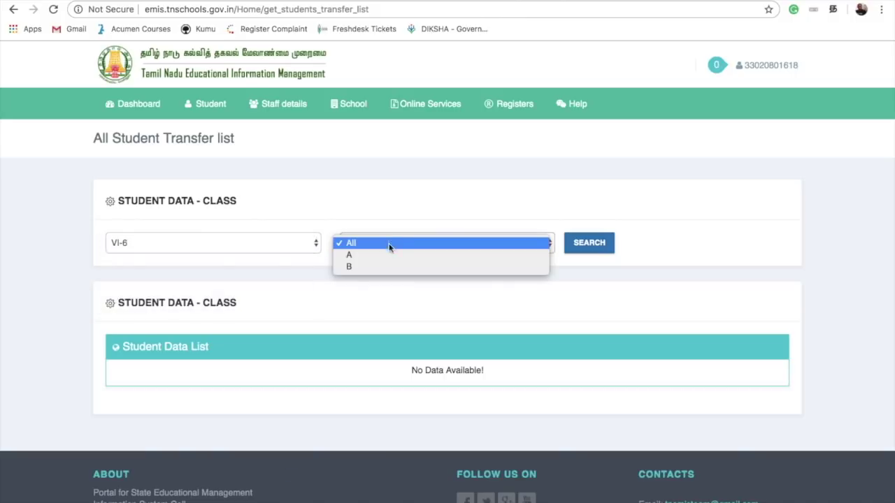
left_click(392, 256)
left_click(598, 242)
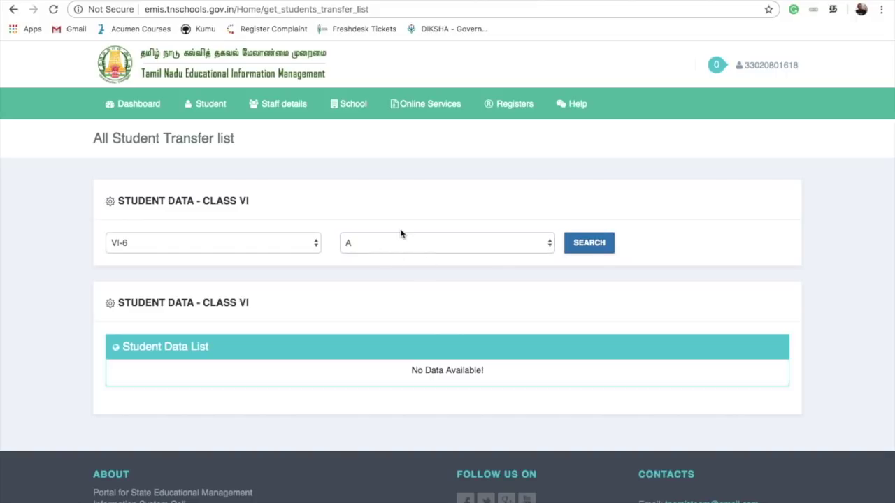
Step: Switch the class VI-6 transfer list to section B and search for its transferred students
left_click(456, 246)
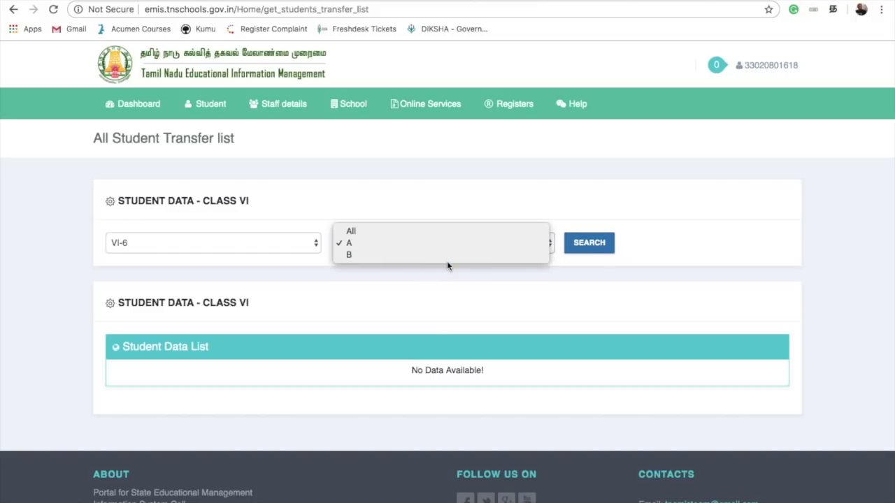
left_click(451, 254)
left_click(569, 243)
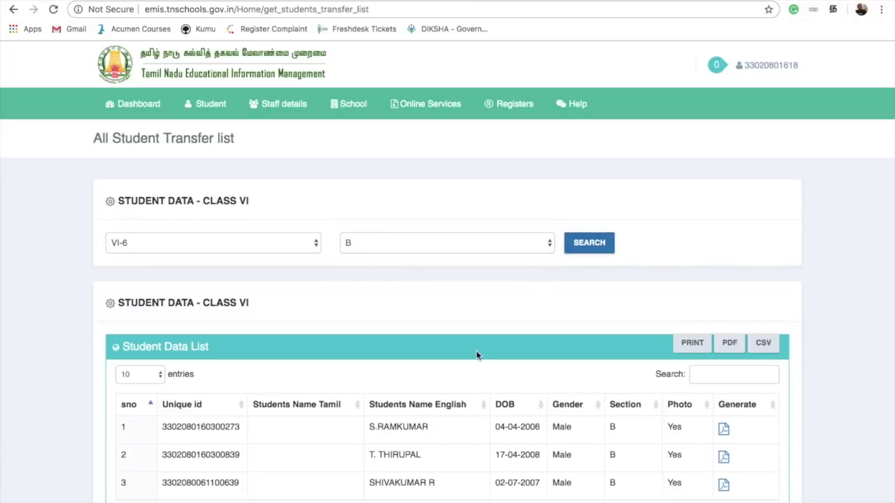
scroll(476, 350, "down", 1)
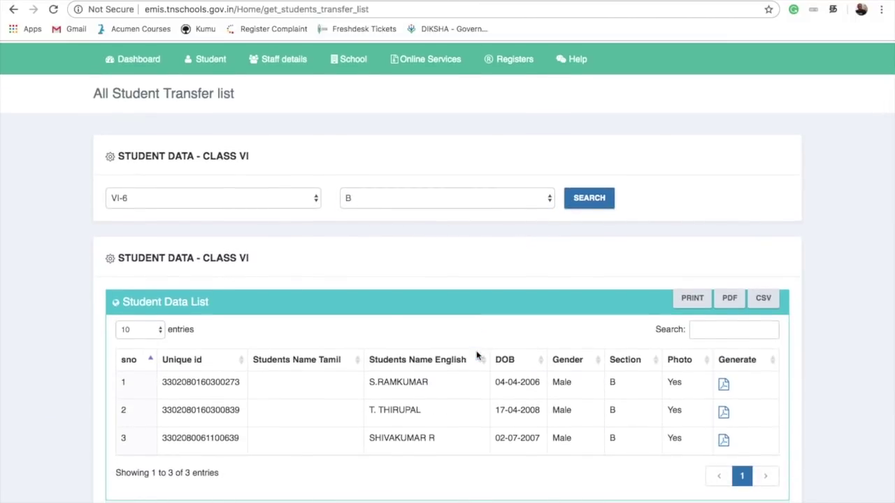
scroll(476, 350, "down", 1)
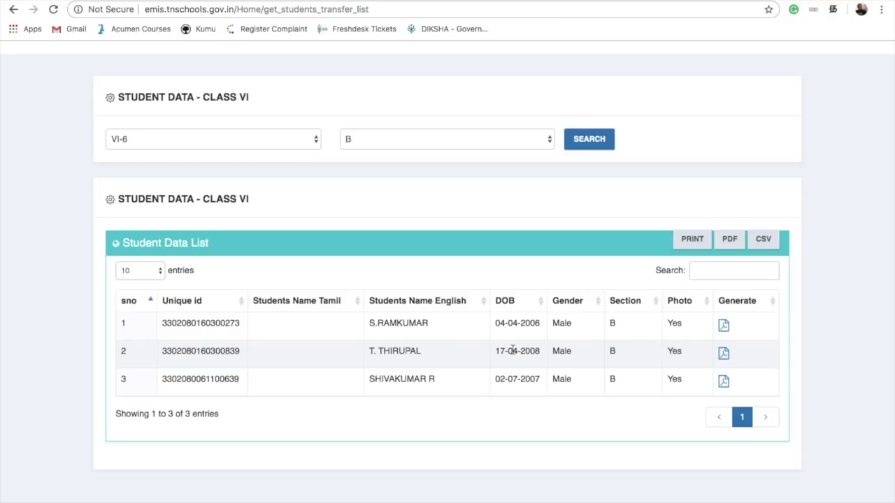
Step: Open the second listed student's transfer certificate form and go through the identification mark, scholarship, medical inspection date and conduct fields
left_click(723, 353)
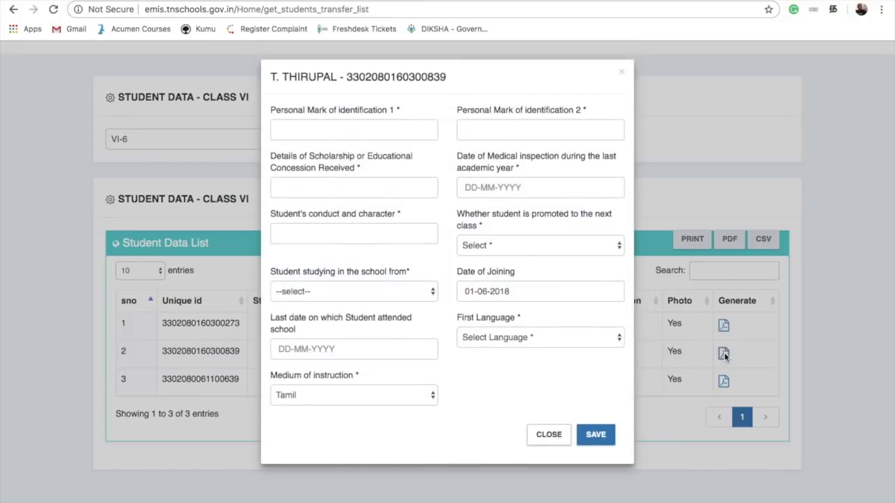
left_click(308, 128)
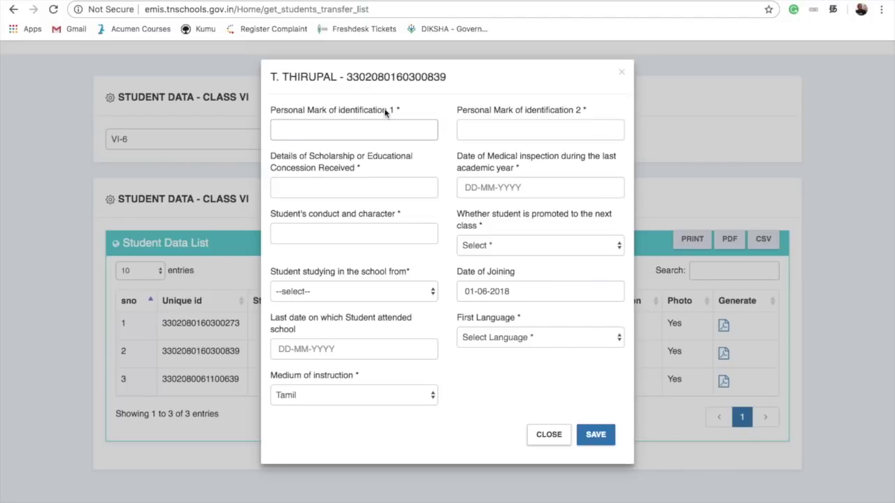
left_click(541, 134)
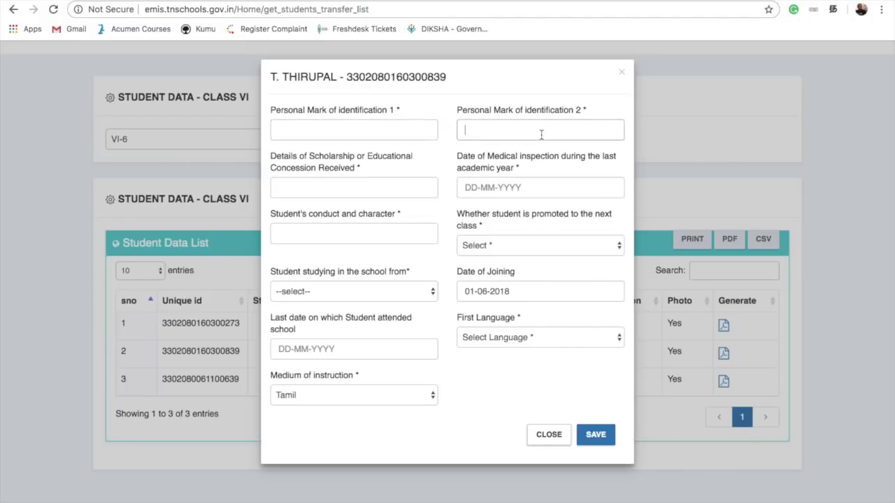
left_click(384, 190)
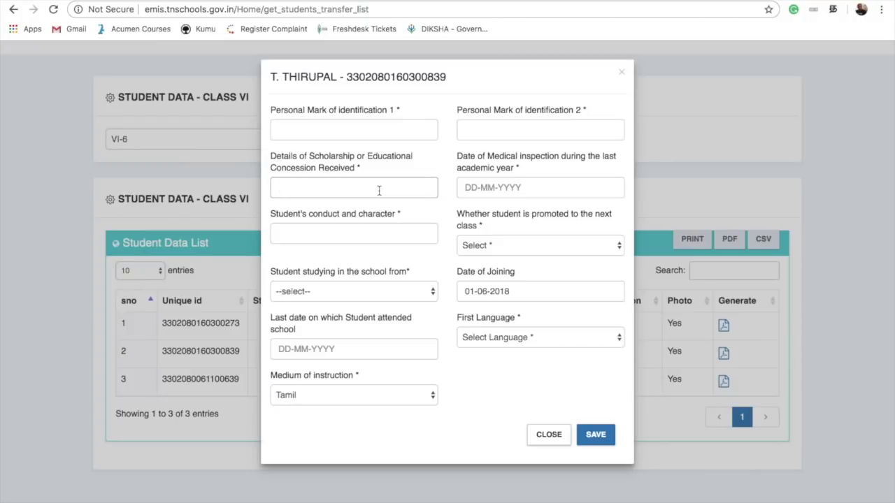
left_click(526, 186)
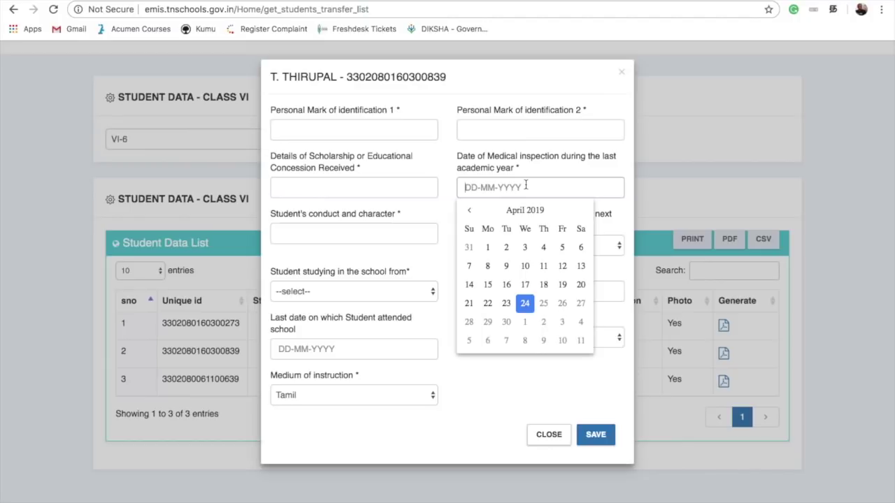
left_click(372, 238)
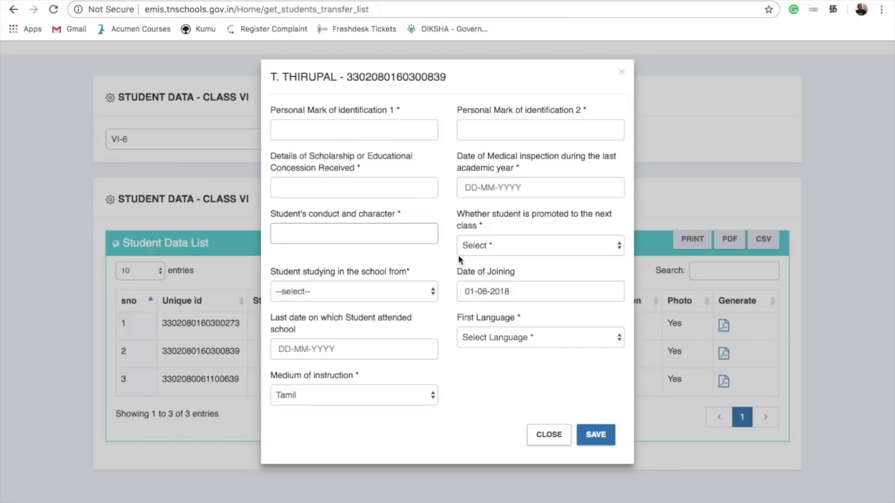
Step: Review the options for promotion to the next class and for the class the student has studied from, leaving both unselected
left_click(550, 246)
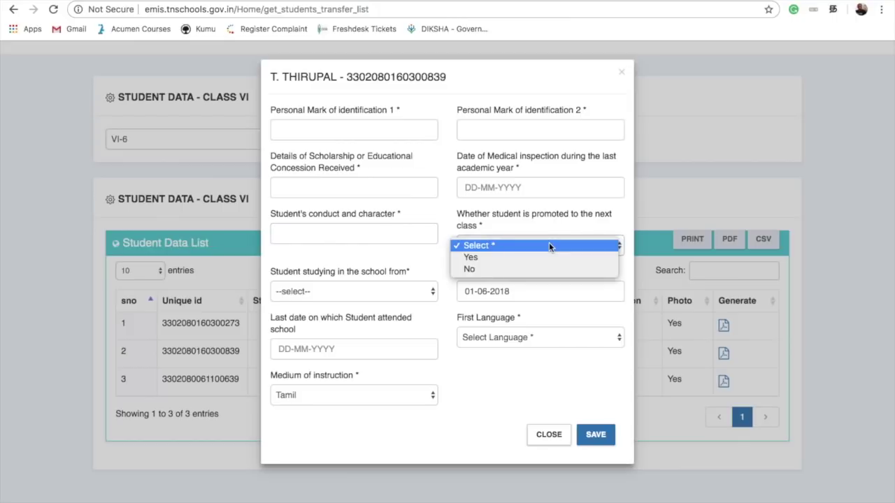
left_click(483, 217)
left_click(407, 296)
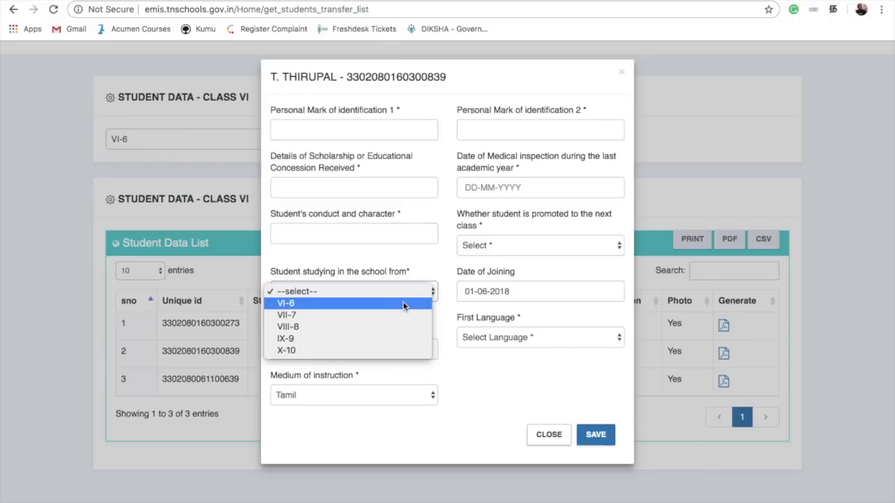
left_click(399, 274)
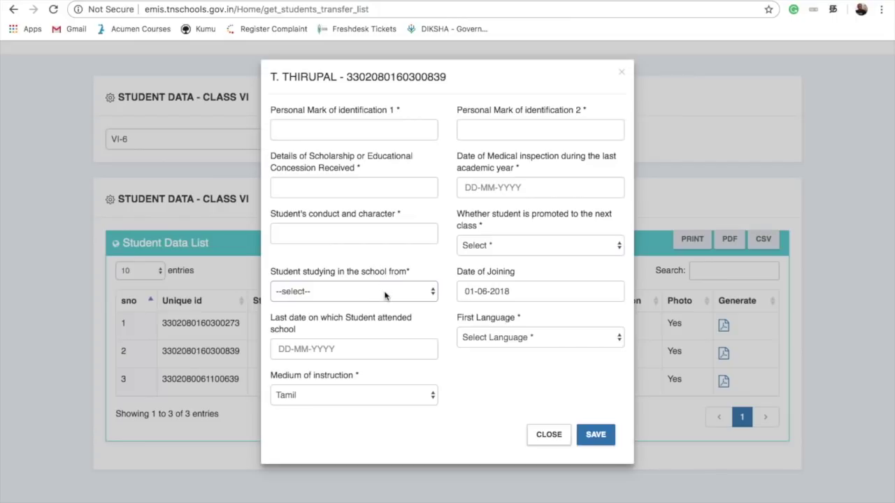
Step: Check the joining date and last attendance date fields, and set the student's first language to Sanskrit
left_click(528, 292)
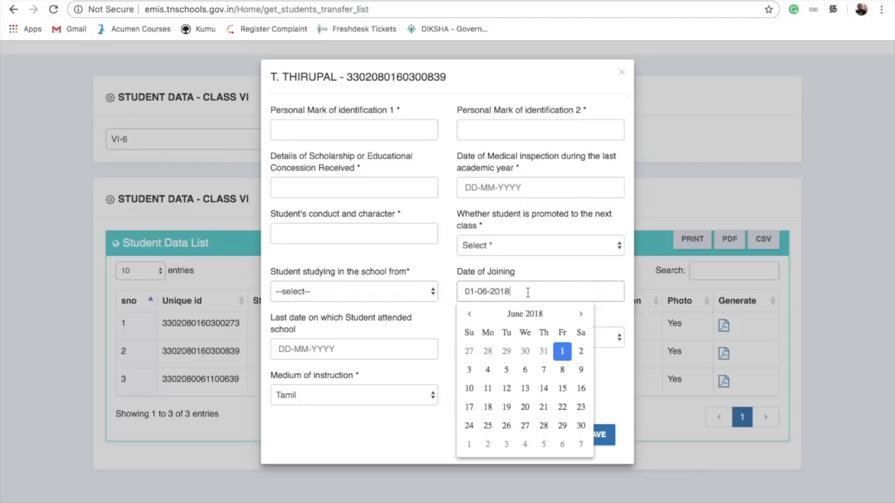
left_click(402, 350)
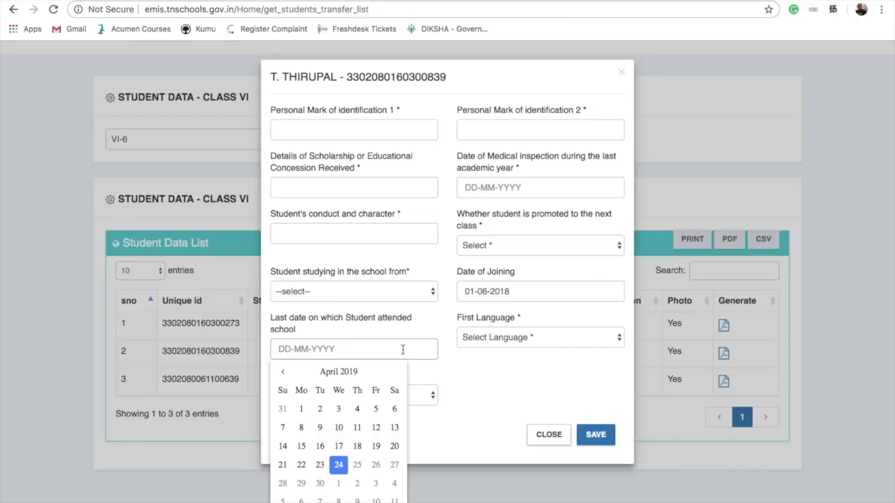
left_click(504, 338)
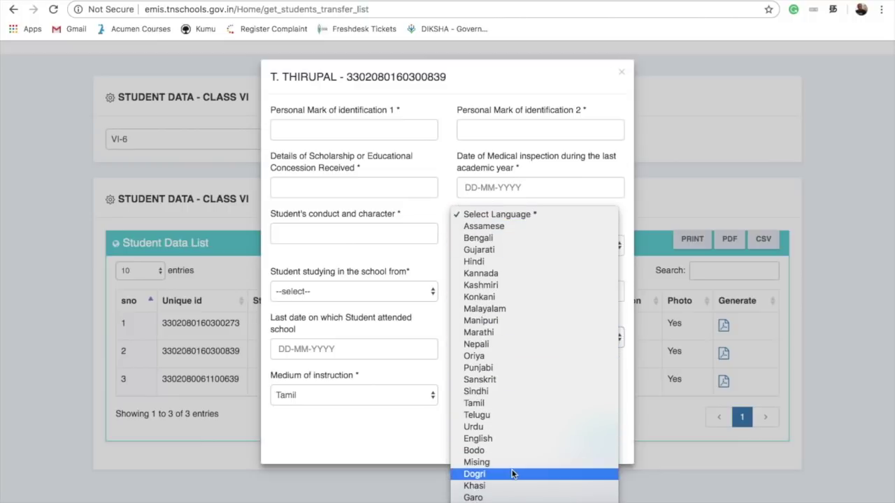
left_click(514, 378)
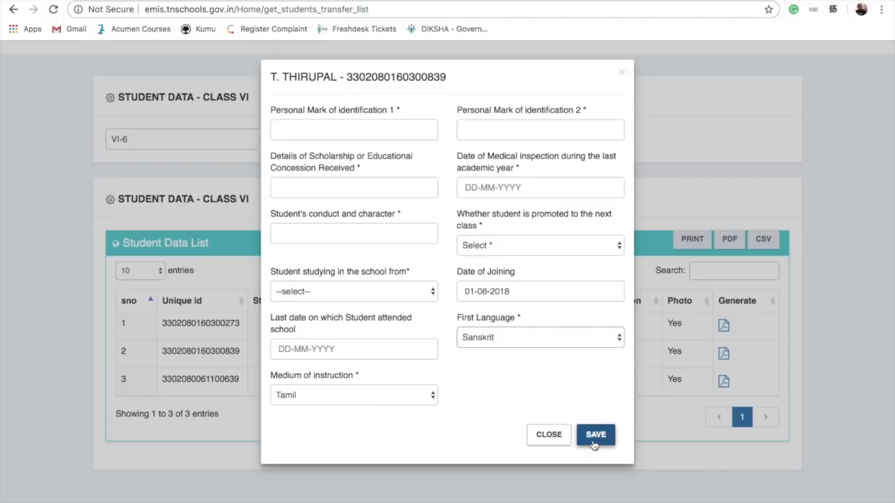
Step: Close the certificate form without saving and search for the transferred students of class VII-7, section A
left_click(563, 438)
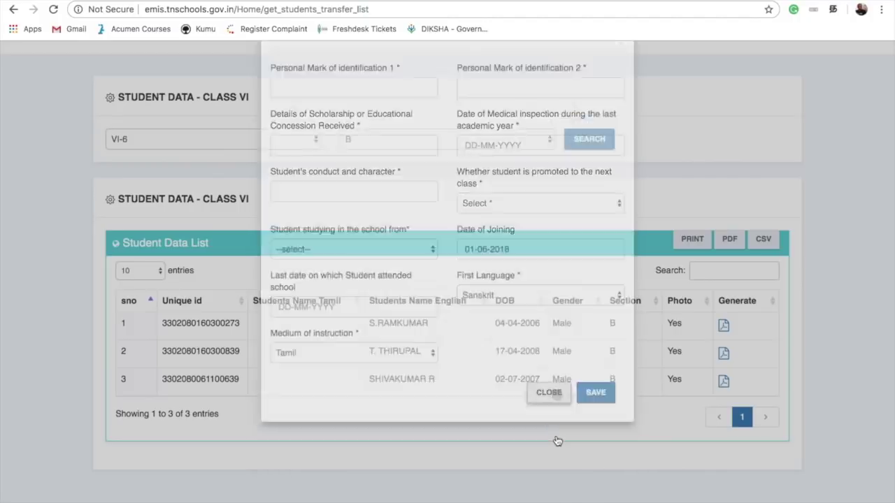
left_click(217, 150)
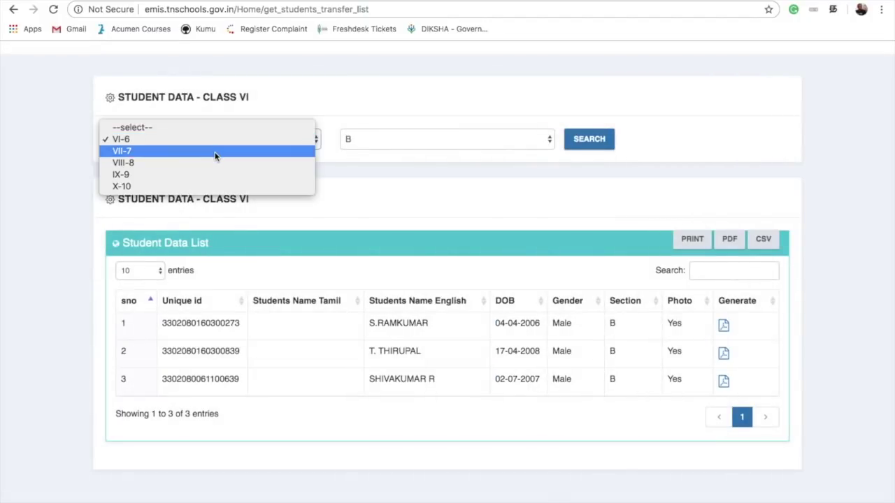
left_click(215, 152)
left_click(423, 140)
left_click(427, 150)
left_click(601, 141)
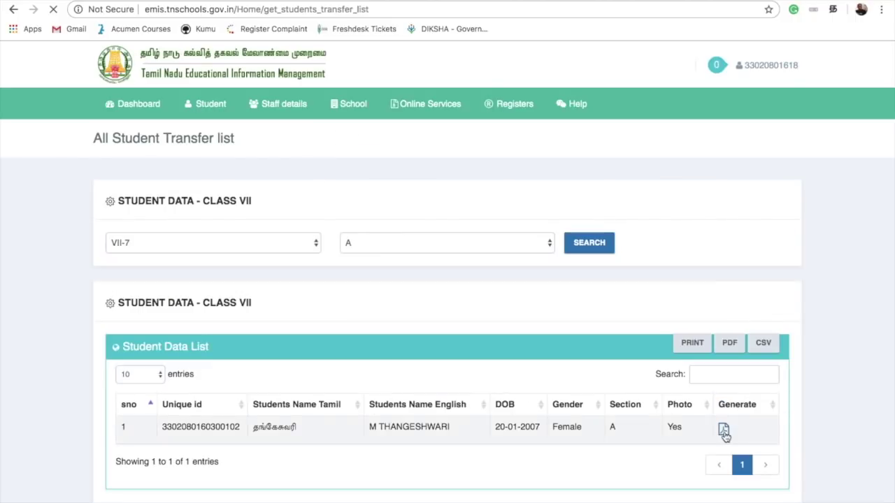
Step: Generate the listed class VII student's transfer certificate and read through it down to the student and parent signature boxes
left_click(727, 436)
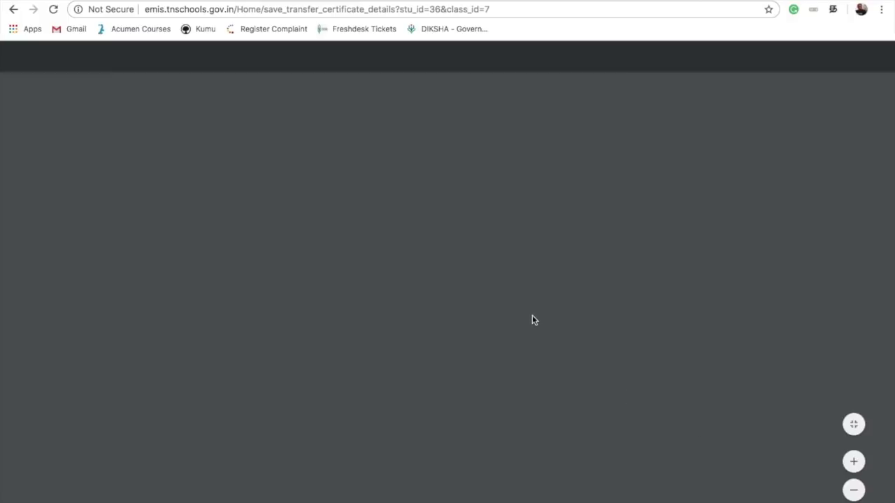
scroll(531, 286, "down", 4)
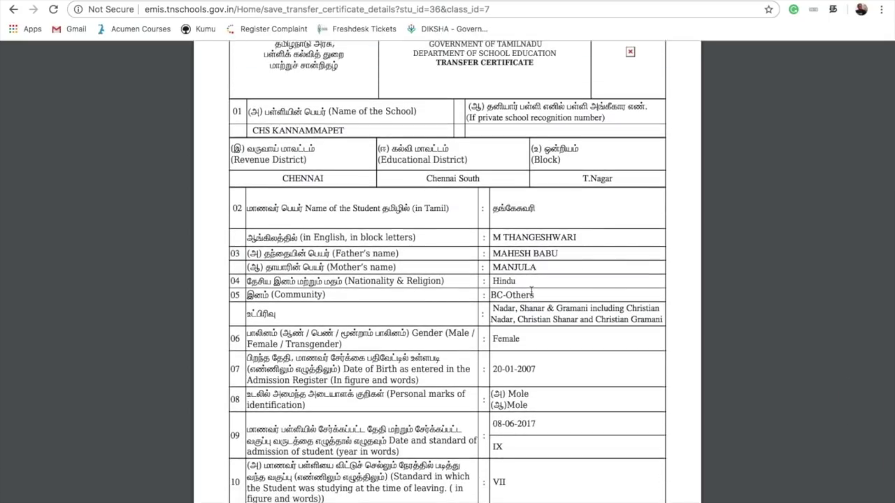
scroll(532, 291, "down", 1)
scroll(531, 292, "up", 2)
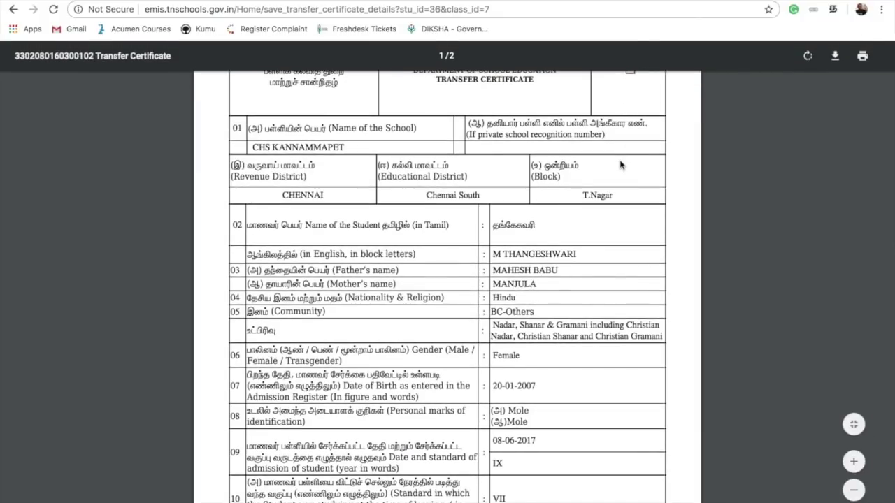
scroll(623, 158, "up", 2)
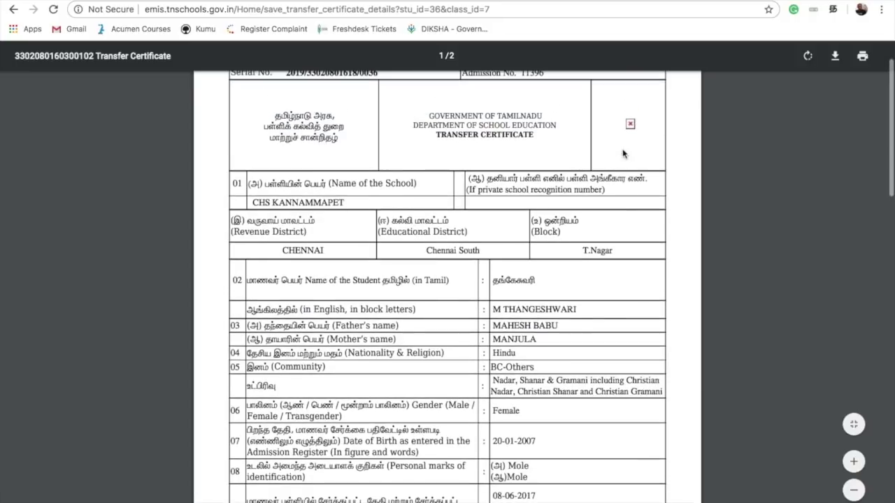
scroll(610, 393, "down", 6)
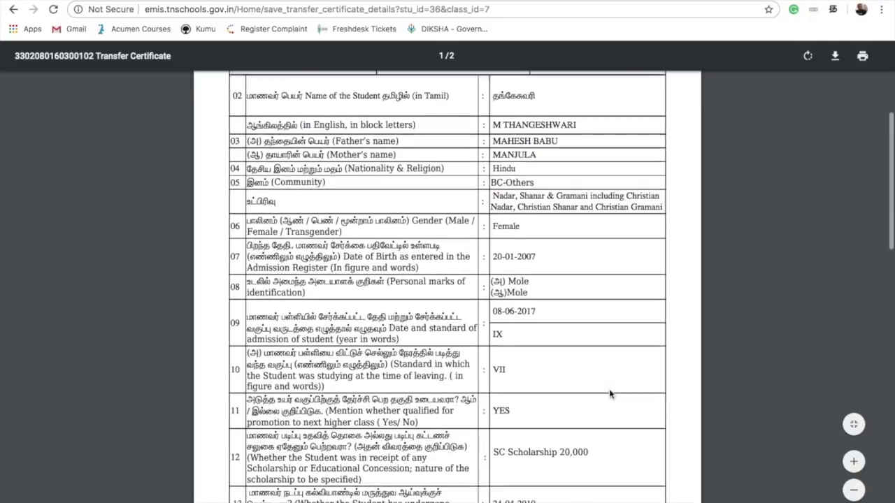
scroll(610, 393, "down", 12)
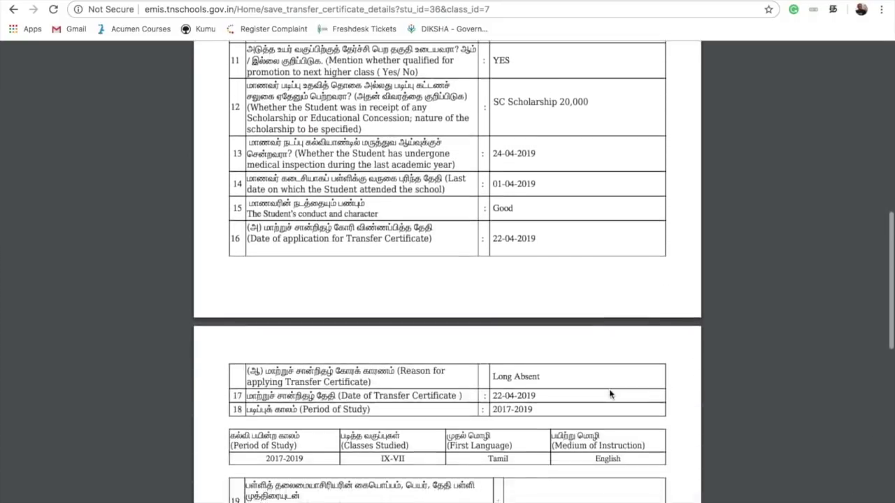
scroll(610, 394, "down", 2)
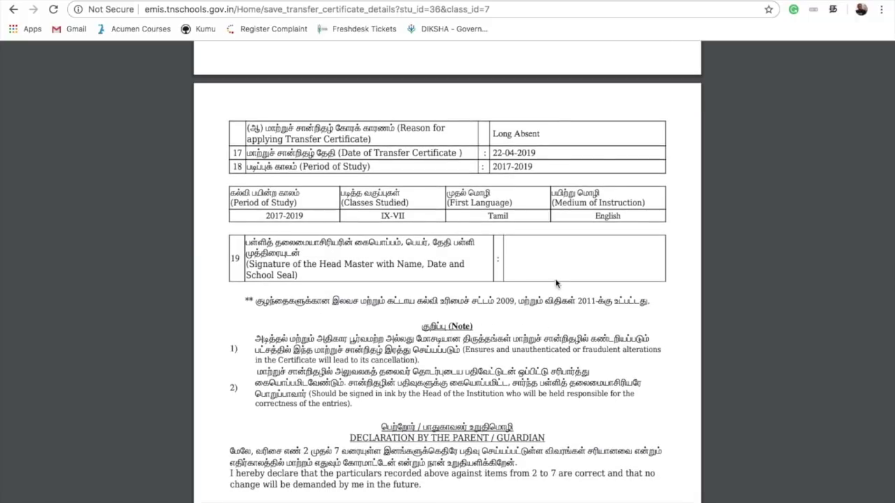
scroll(560, 267, "down", 5)
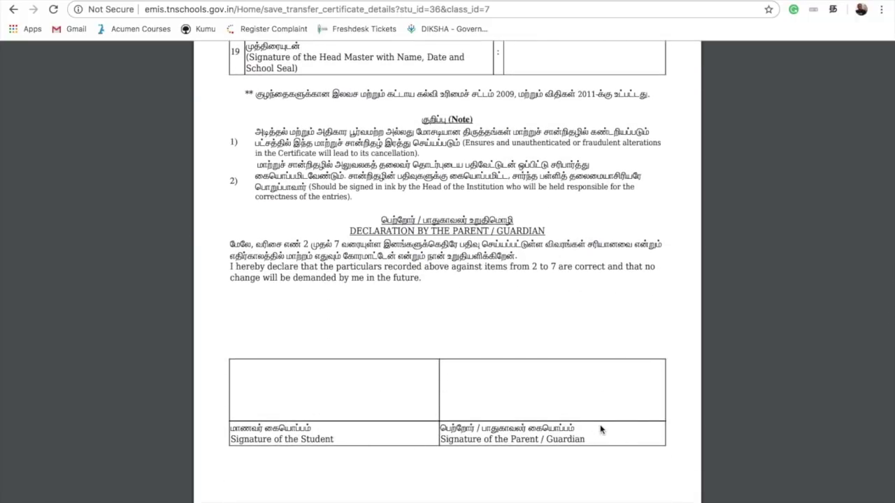
scroll(558, 269, "down", 5)
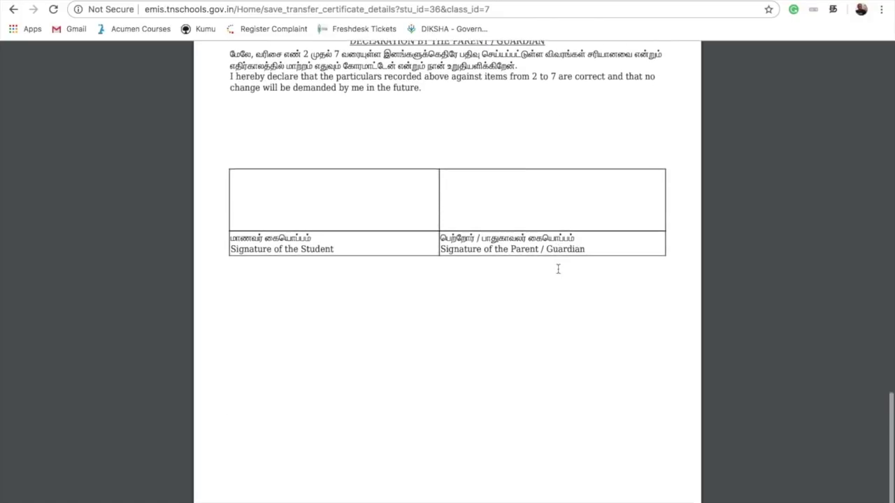
Step: Recheck the certificate's first page, from the school and student details to the scholarship, medical inspection and conduct entries
scroll(558, 270, "up", 2)
scroll(558, 269, "up", 20)
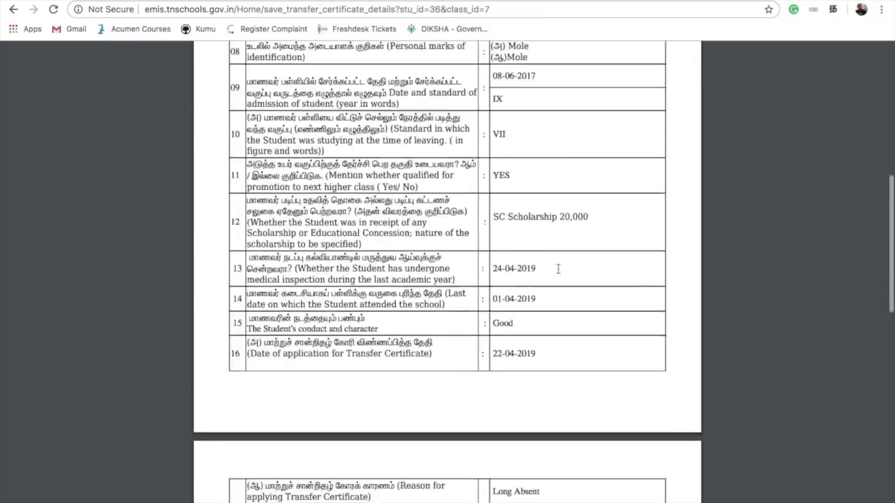
scroll(557, 269, "up", 3)
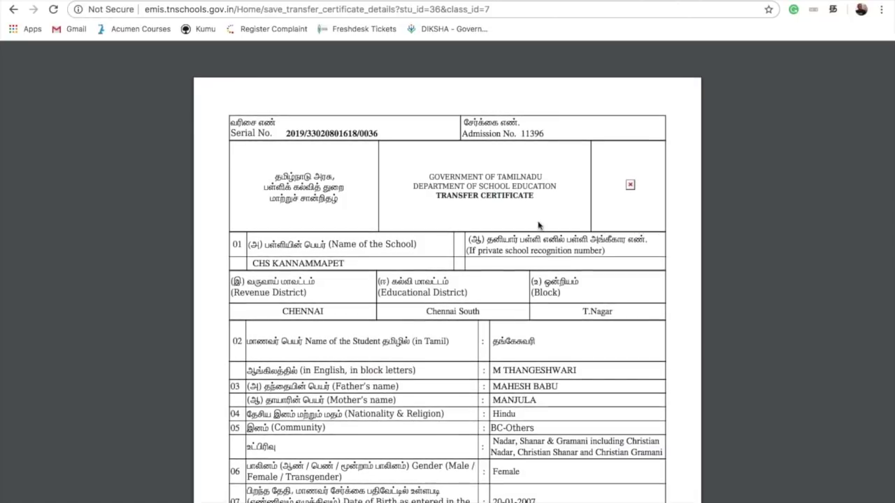
scroll(526, 189, "down", 5)
scroll(525, 189, "down", 2)
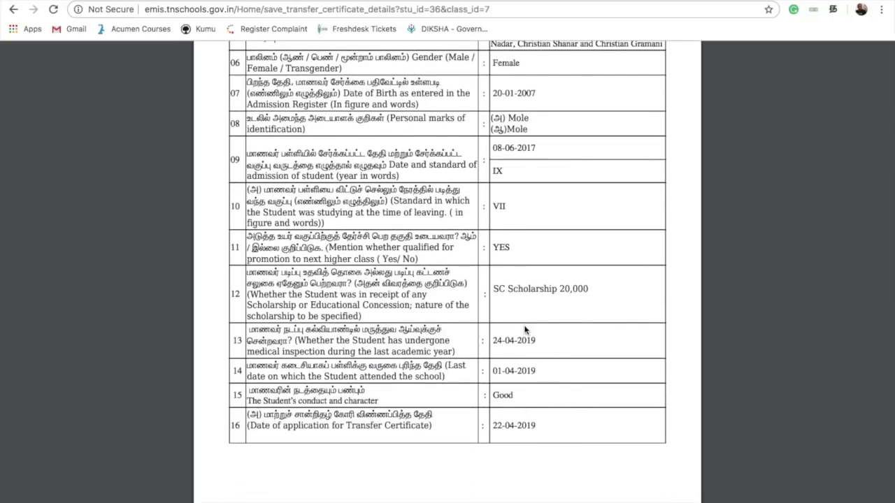
scroll(525, 329, "up", 3)
Step: Leave the certificate, return to the unfiltered student transfer list and dismiss the incoming notification
left_click(14, 9)
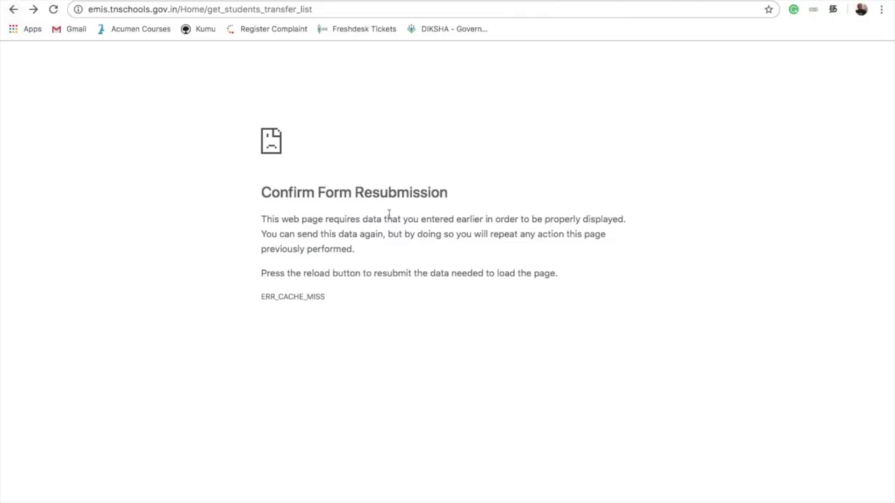
left_click(11, 10)
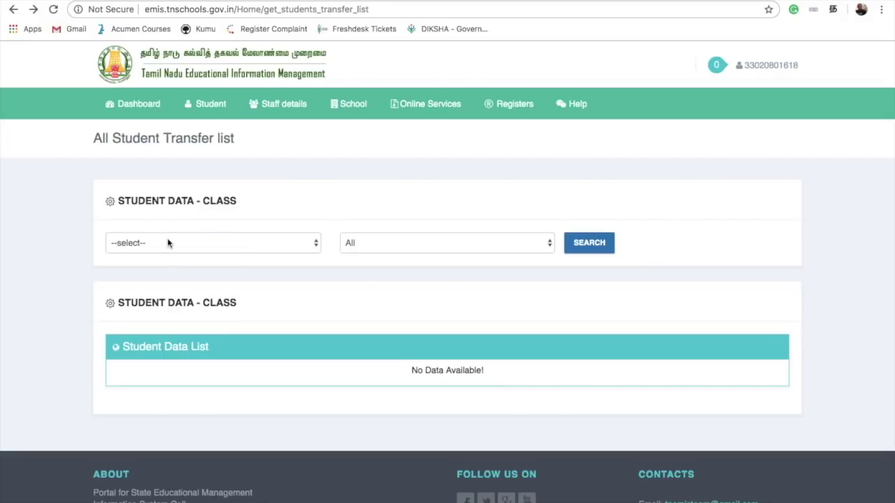
left_click(205, 104)
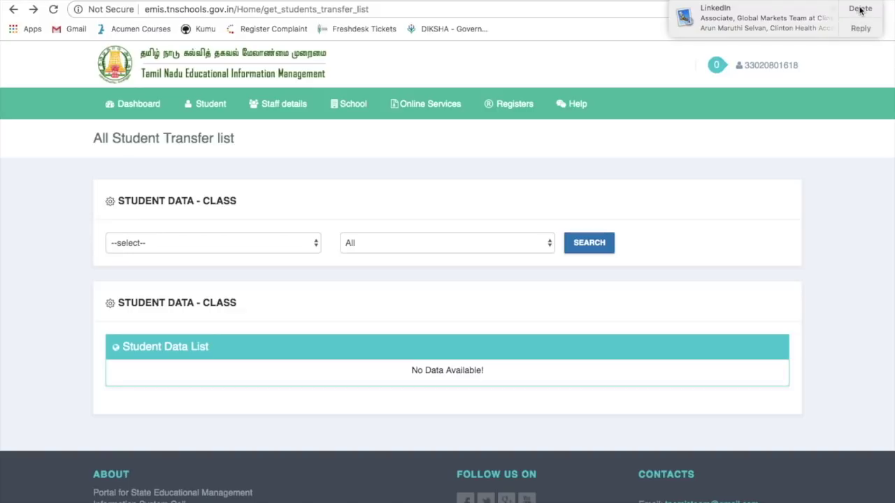
left_click(860, 9)
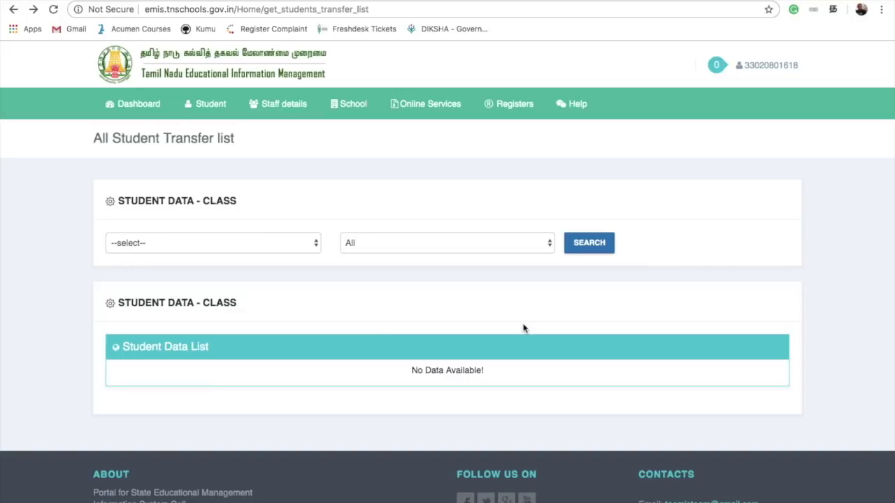
Step: Go to the Students Transfer Certificate list and search for the transferred students of class VI-6, section B
left_click(205, 112)
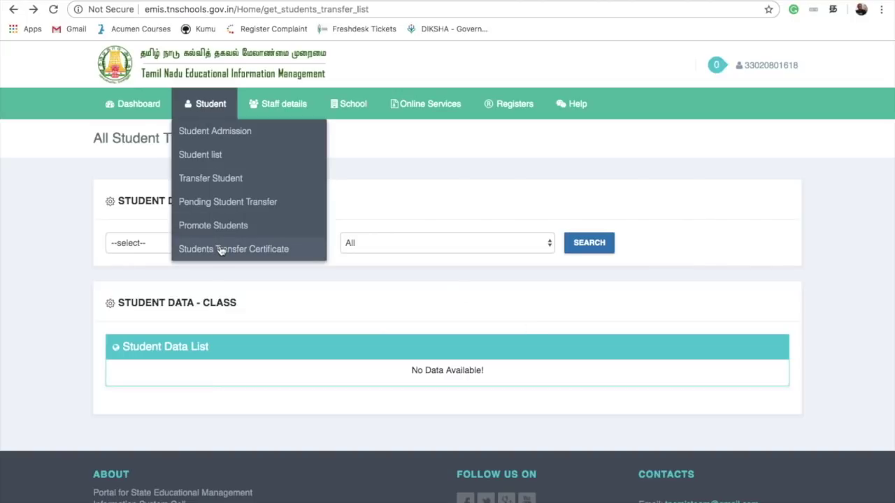
left_click(200, 248)
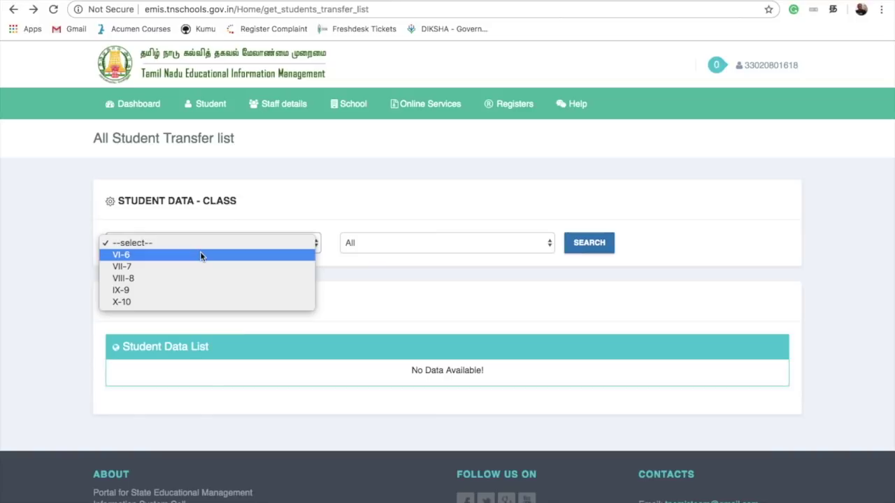
left_click(200, 254)
left_click(379, 249)
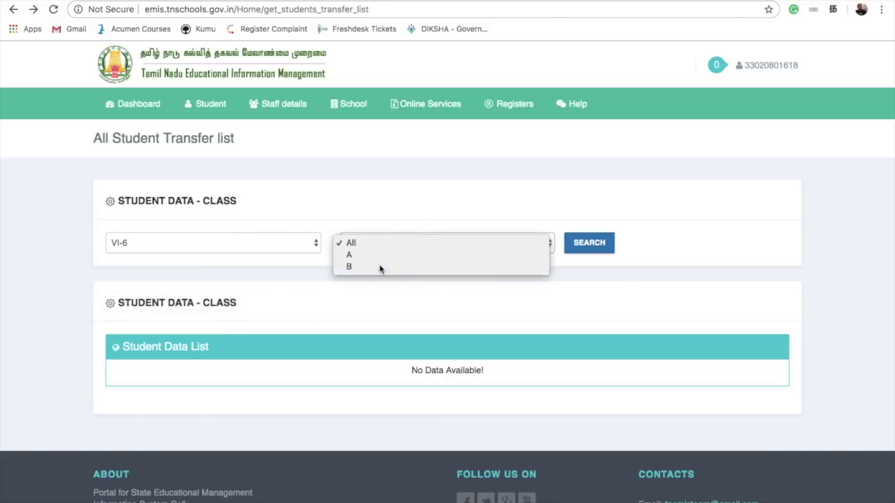
left_click(380, 266)
left_click(589, 243)
Step: Open the second listed student's transfer certificate form to view its fields, and close it without saving
scroll(635, 385, "down", 3)
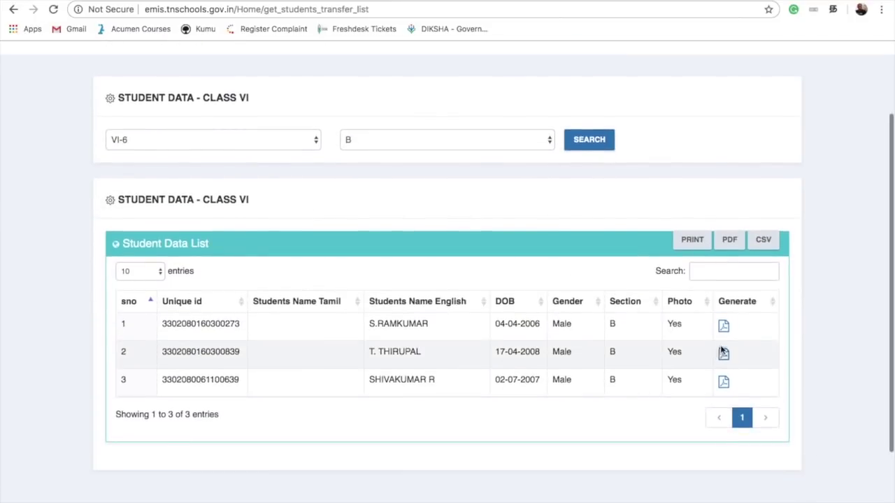
left_click(723, 355)
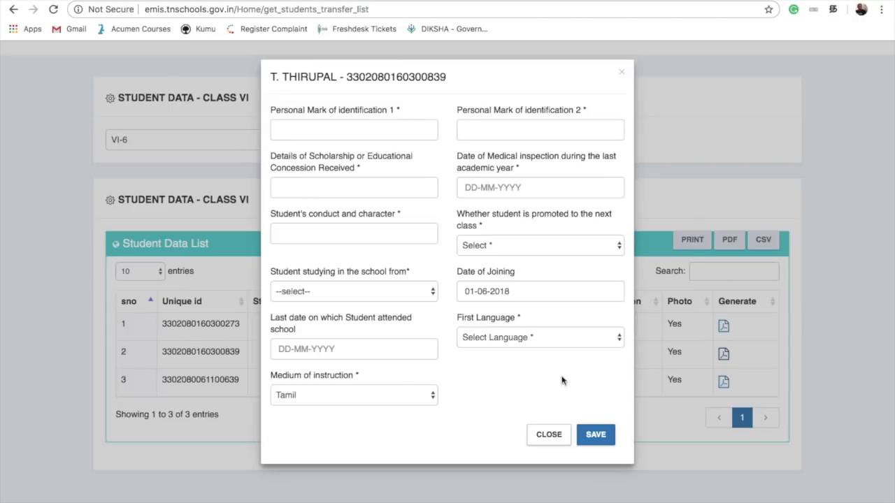
left_click(547, 434)
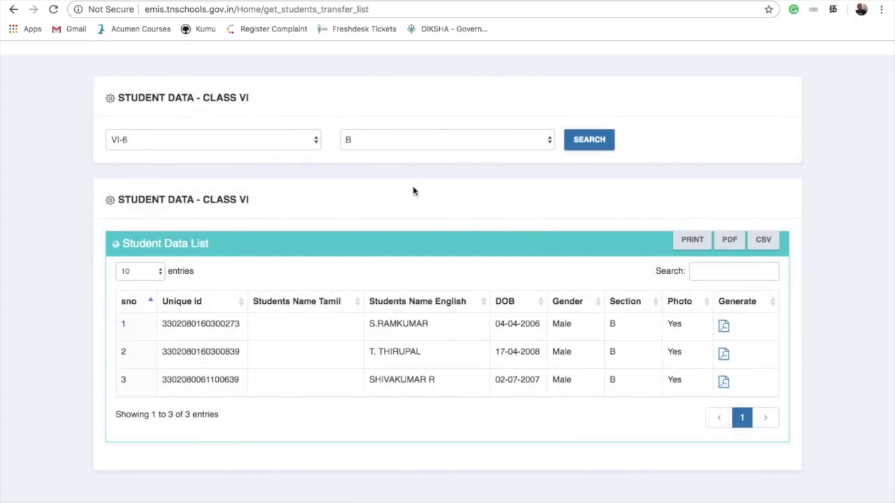
scroll(413, 191, "up", 3)
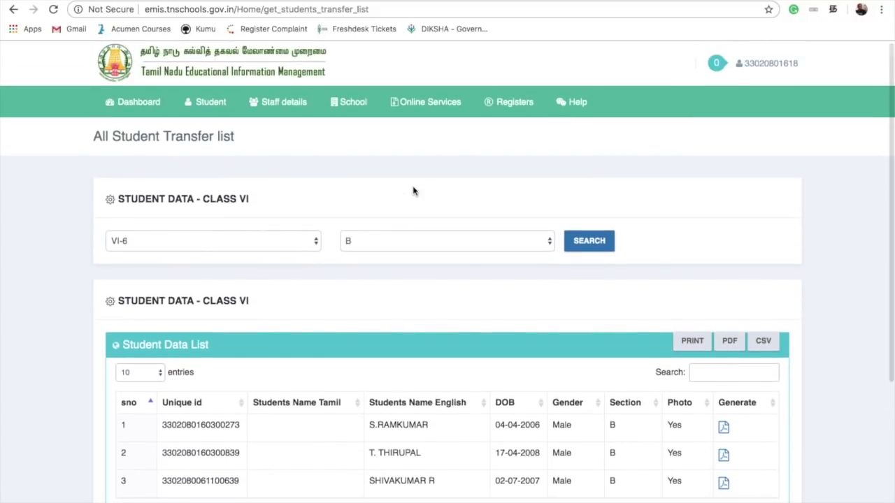
scroll(413, 192, "up", 1)
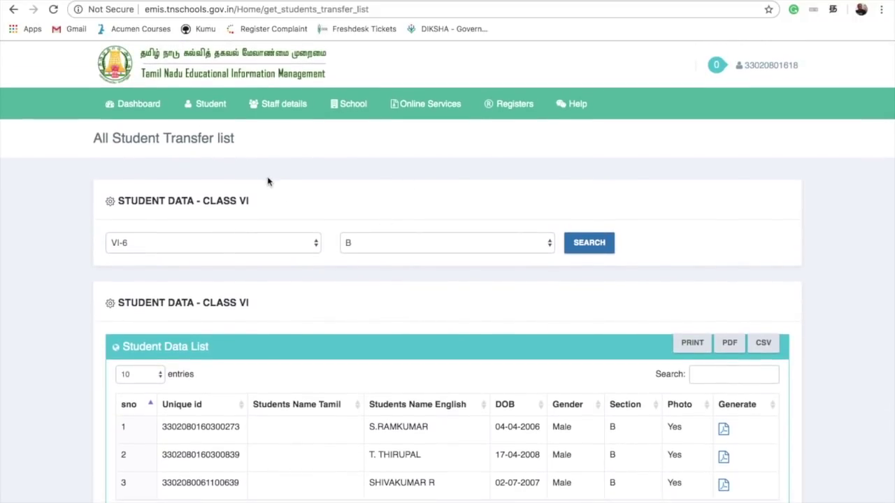
Step: Open the Promote Students page and search for the students of class VI-6, section A
left_click(212, 101)
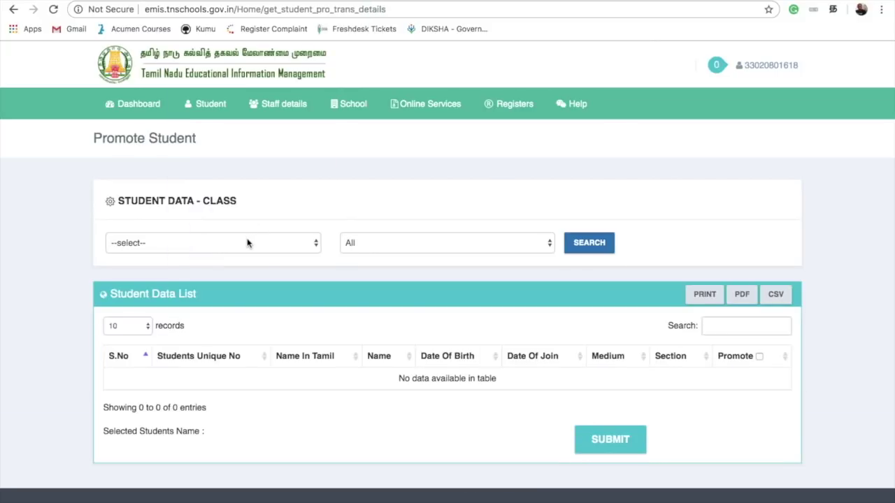
left_click(246, 243)
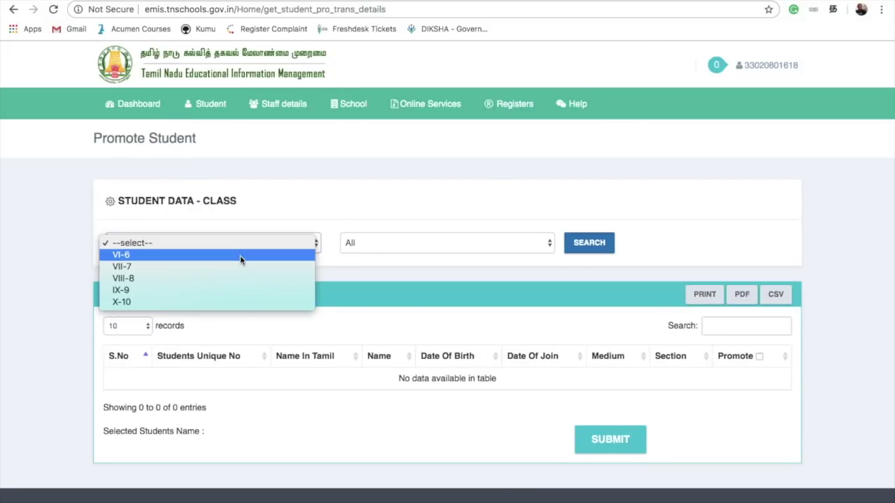
left_click(240, 255)
left_click(363, 248)
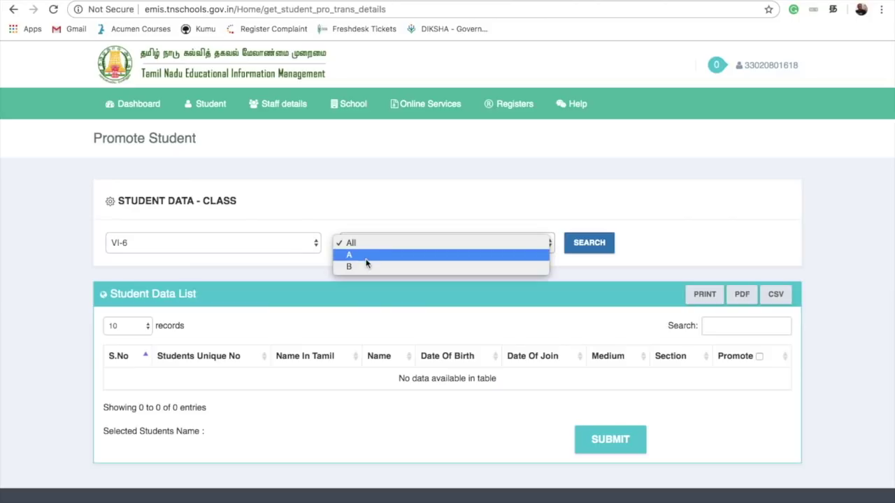
left_click(366, 260)
left_click(581, 253)
scroll(541, 336, "down", 1)
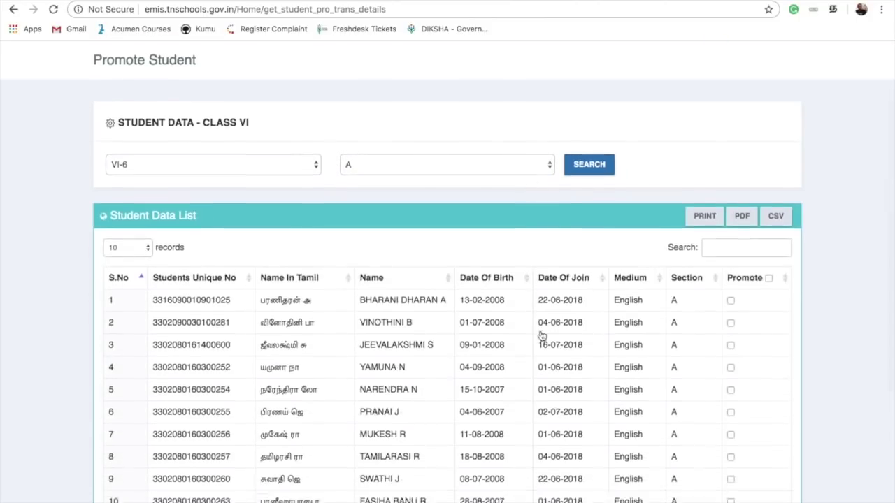
scroll(542, 336, "down", 1)
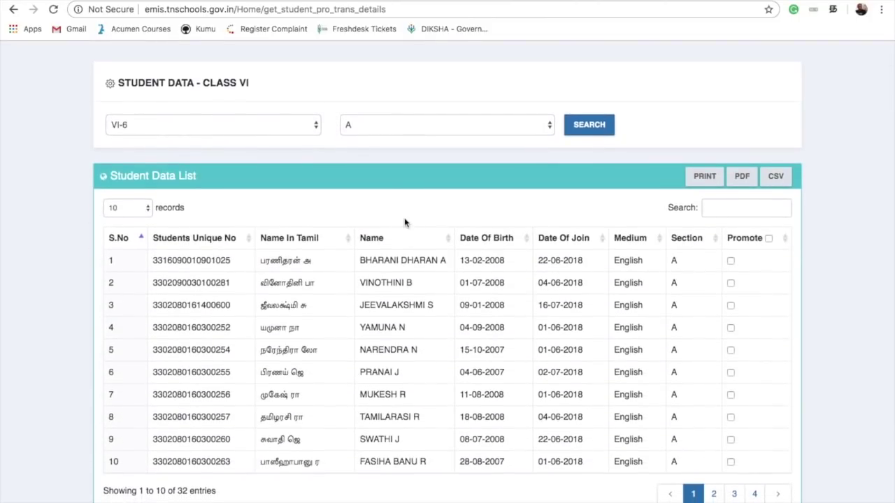
Step: Mark all listed students for promotion except the fourth and fifth ones
left_click(769, 241)
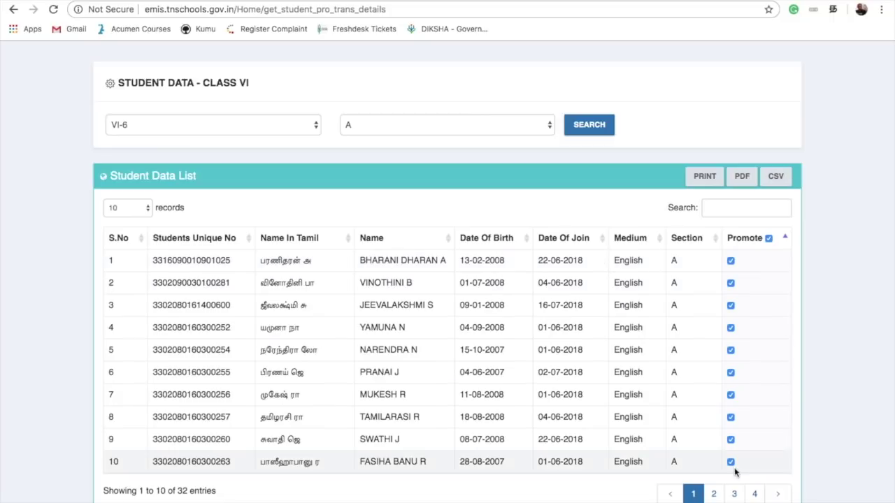
left_click(730, 351)
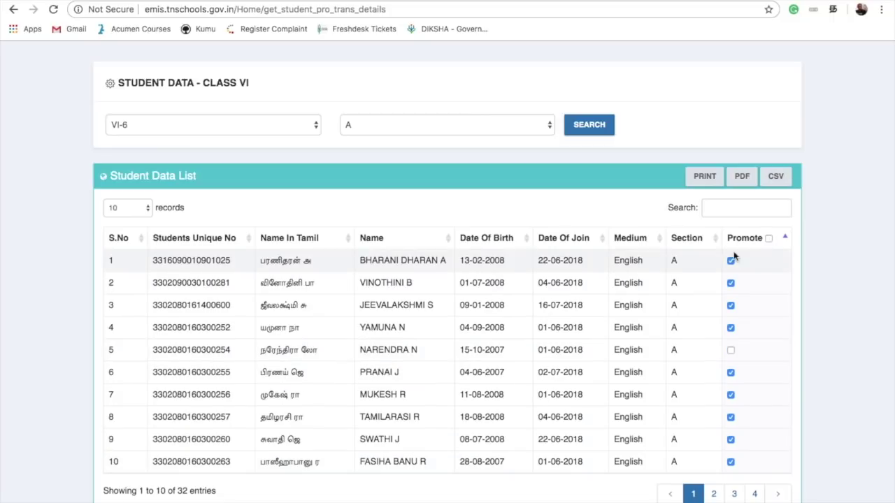
left_click(731, 328)
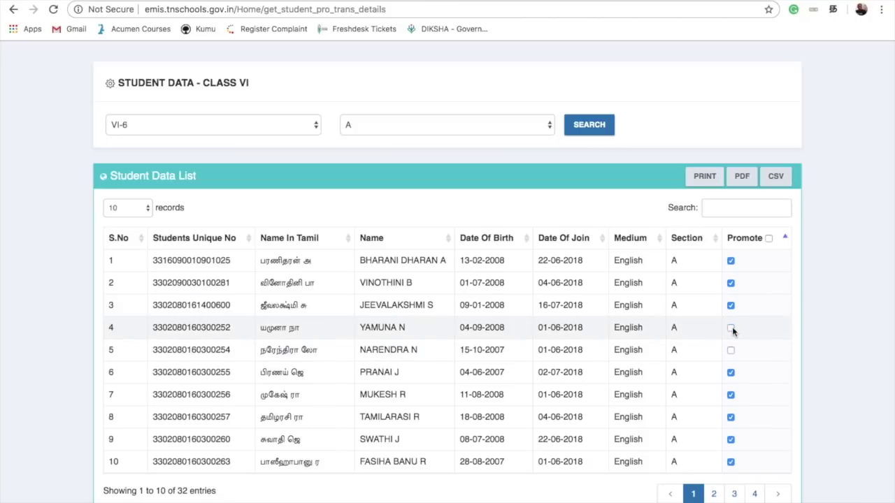
Step: Submit the marked students for promotion, choose class VII-7 and section A as the destination, and close the promotion dialog without saving
scroll(400, 364, "down", 3)
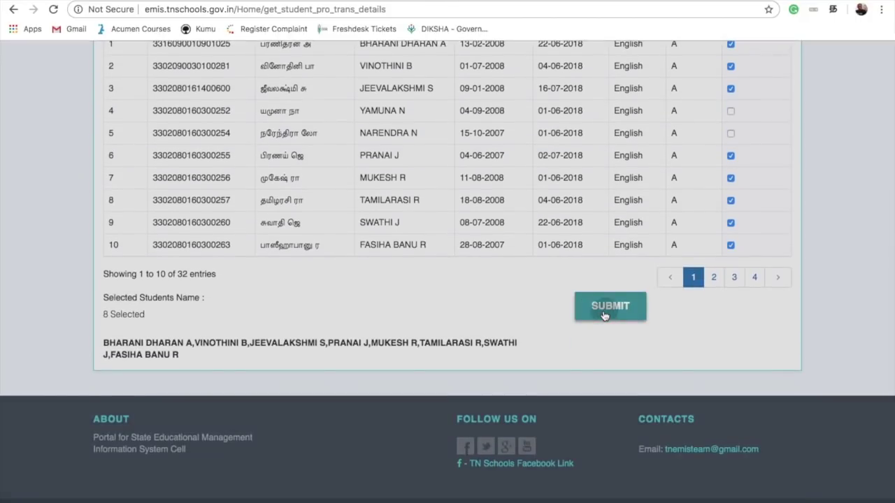
left_click(605, 316)
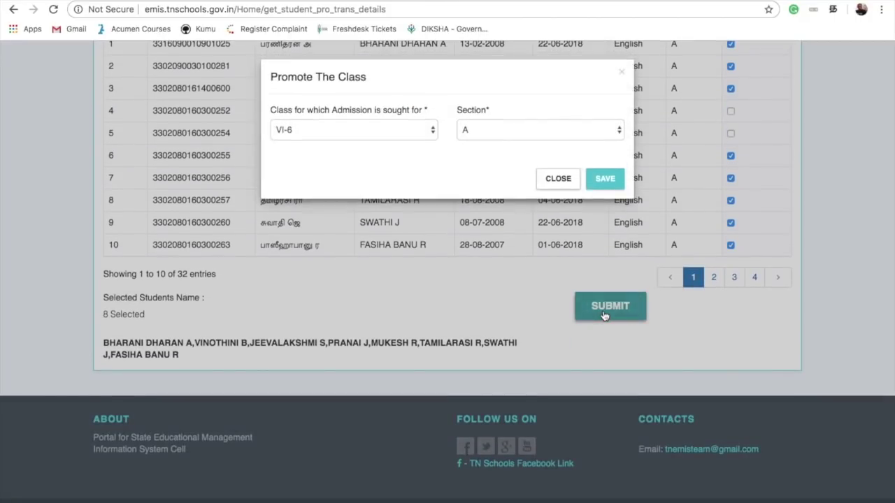
left_click(396, 132)
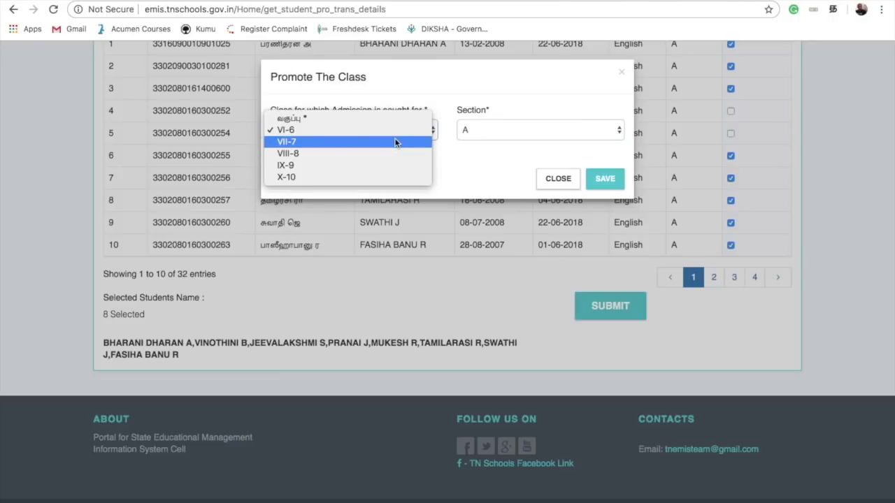
left_click(395, 141)
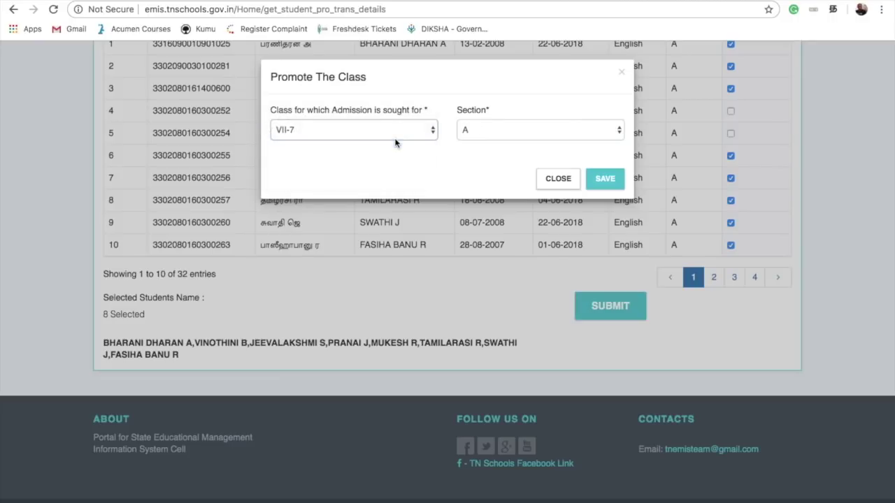
left_click(490, 132)
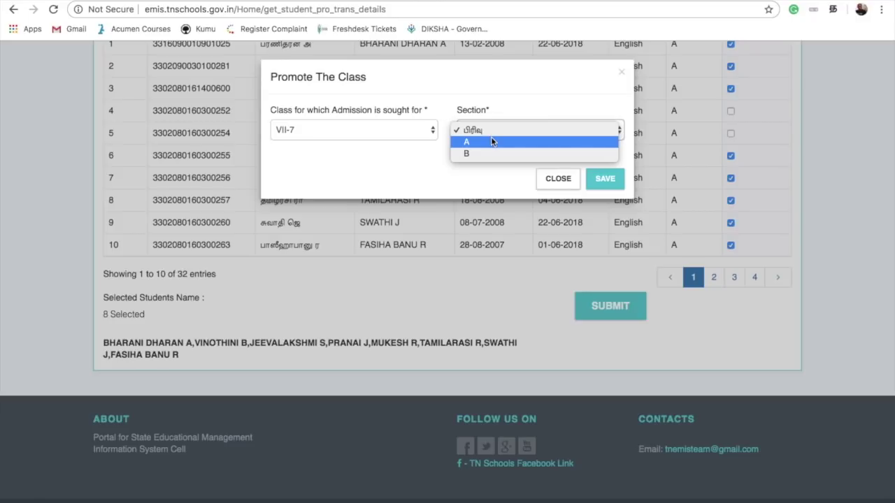
left_click(490, 142)
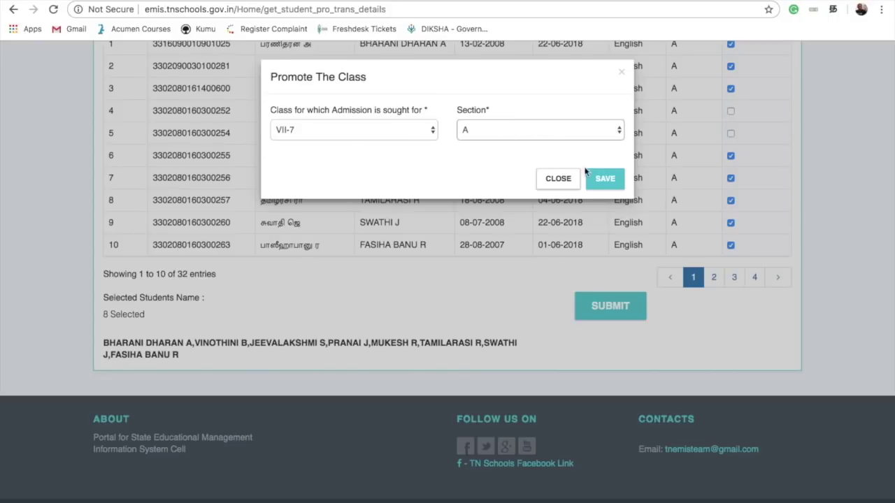
left_click(557, 178)
Step: Return to the main navigation and show the available student management options
scroll(415, 189, "up", 5)
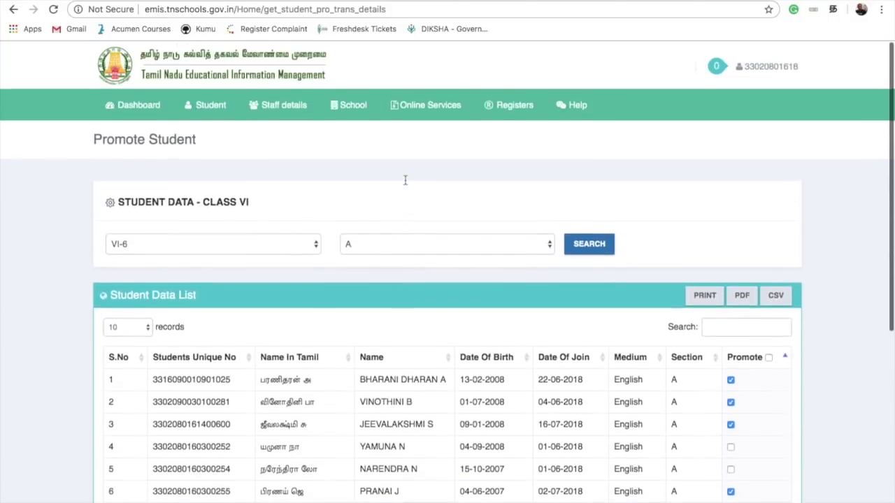
left_click(210, 105)
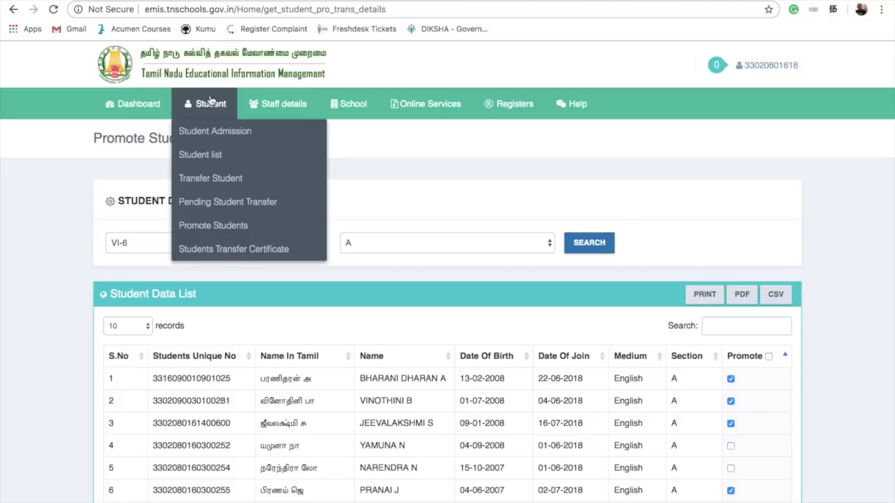